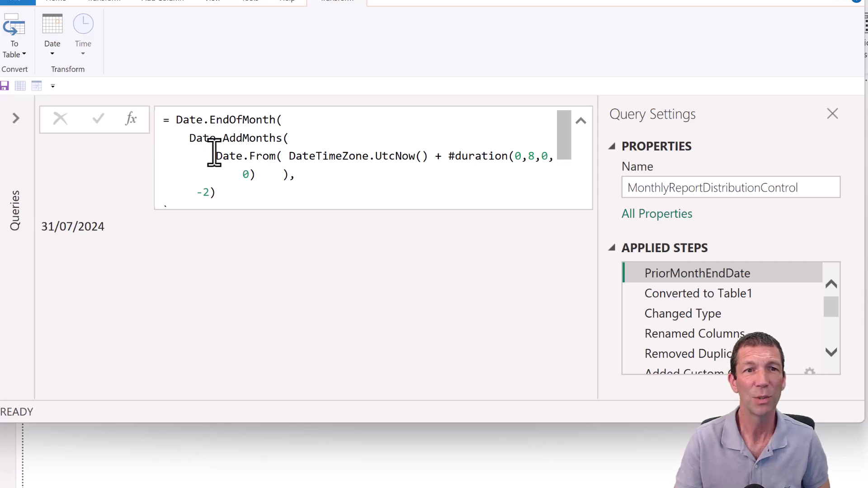
- Change the PriorMonthEndDate Date.AddMonths offset from -2 to -1 so it returns 31/08/2024
{"action": "left_click_drag", "start_coordinate": [213, 156], "coordinate": [555, 161]}
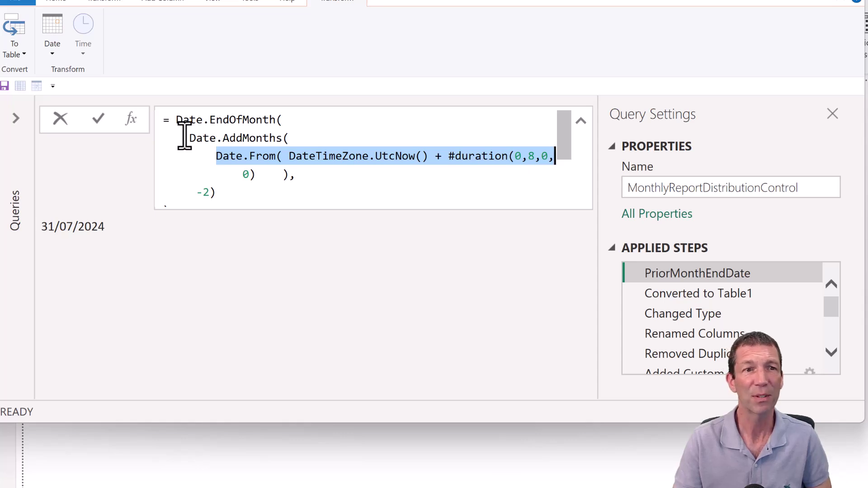
{"action": "left_click_drag", "start_coordinate": [184, 135], "coordinate": [293, 137]}
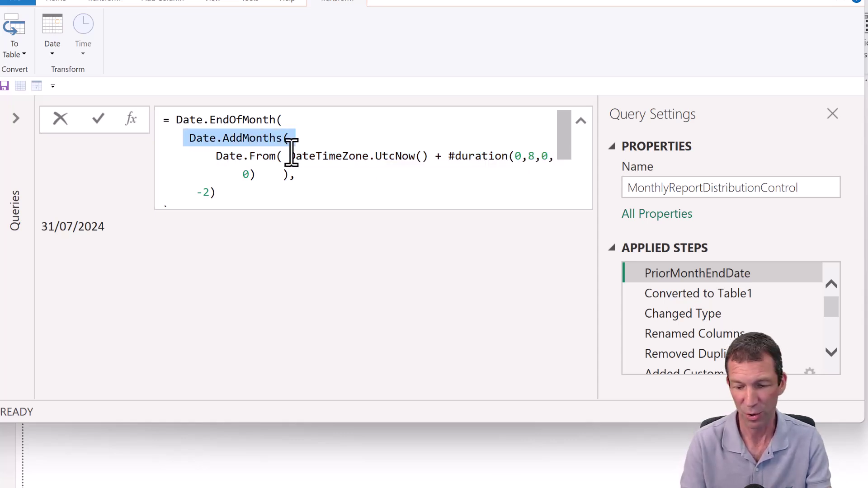
{"action": "left_click", "coordinate": [209, 192]}
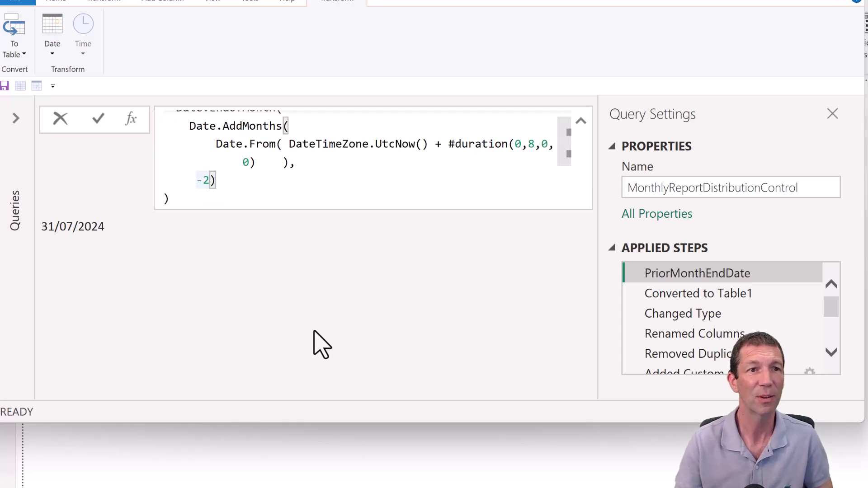
{"action": "key", "text": "Return"}
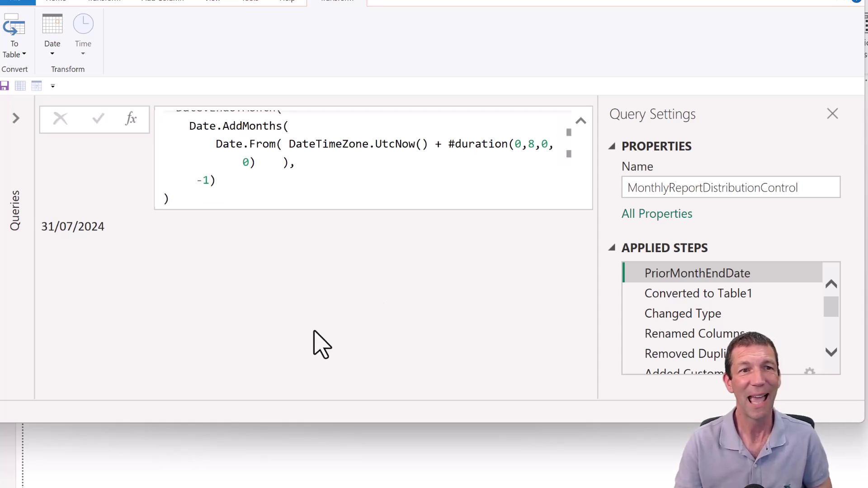
{"action": "scroll", "coordinate": [310, 198], "scroll_direction": "up", "scroll_amount": 1}
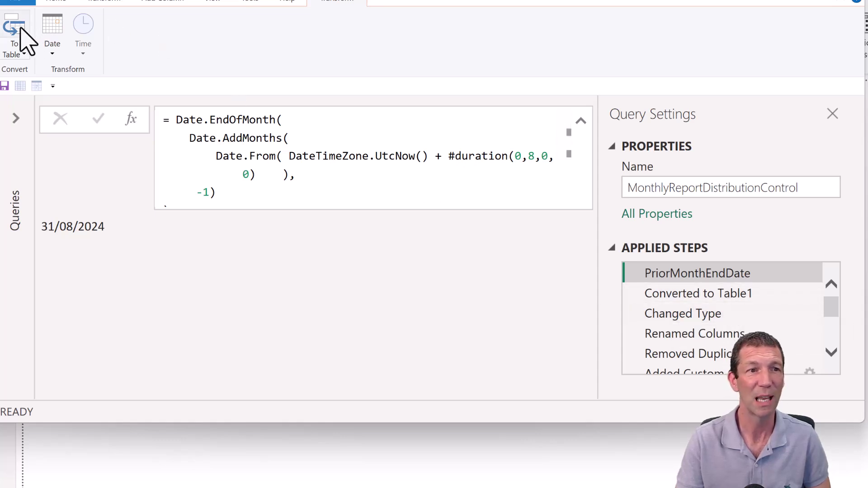
- Check the results through Changed Type1, then close Power Query Editor and apply the changes
{"action": "left_click", "coordinate": [687, 300]}
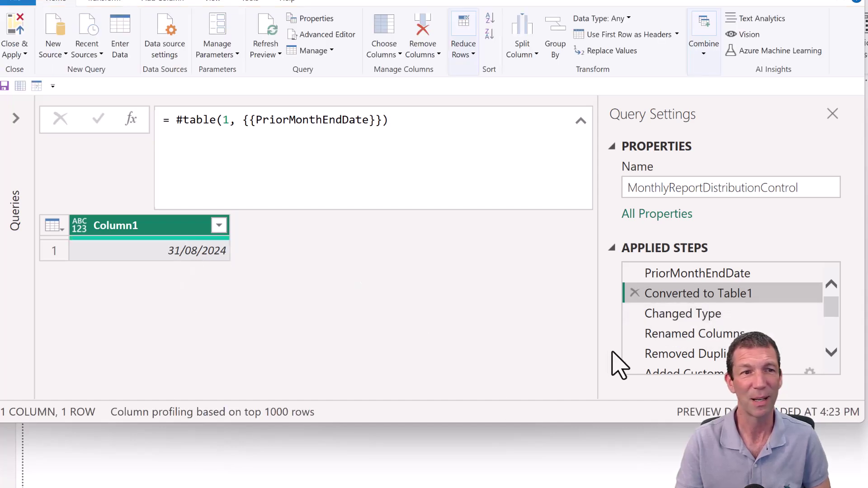
{"action": "scroll", "coordinate": [693, 329], "scroll_direction": "down", "scroll_amount": 3}
{"action": "left_click", "coordinate": [707, 361]}
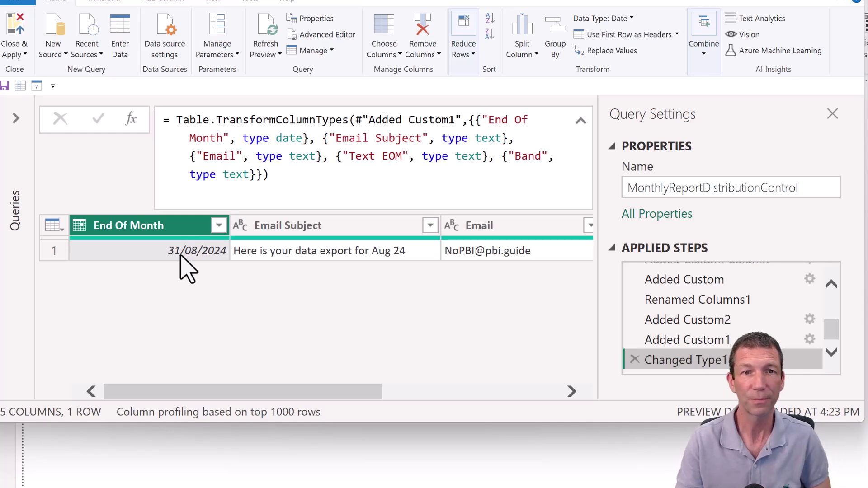
{"action": "left_click", "coordinate": [852, 2]}
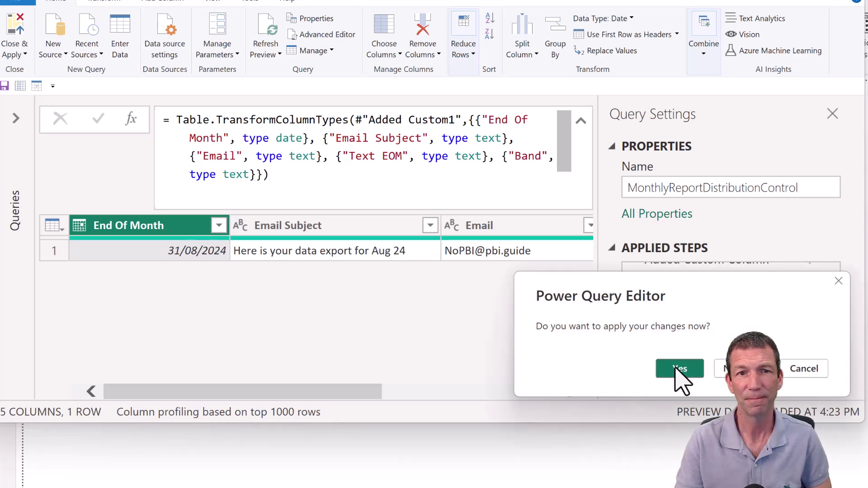
{"action": "left_click", "coordinate": [679, 369]}
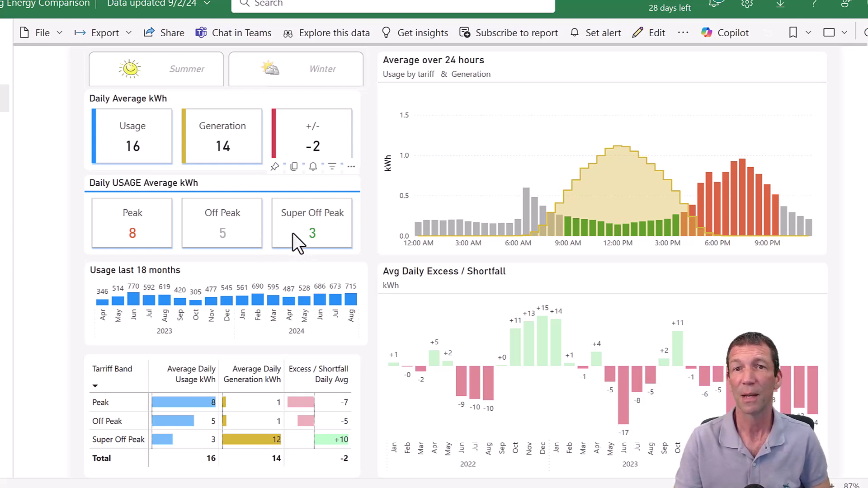
- Start a new Dynamic per recipient subscription from the report's subscriptions
{"action": "left_click", "coordinate": [491, 37]}
{"action": "left_click", "coordinate": [604, 466]}
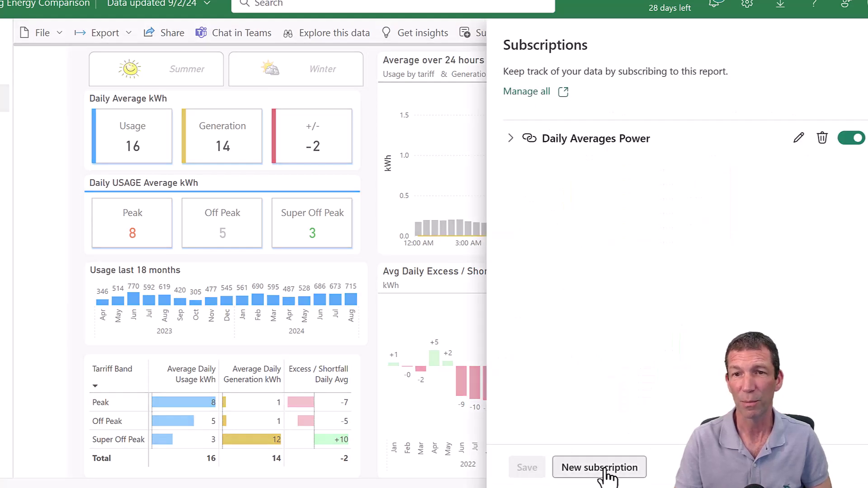
{"action": "left_click", "coordinate": [640, 384]}
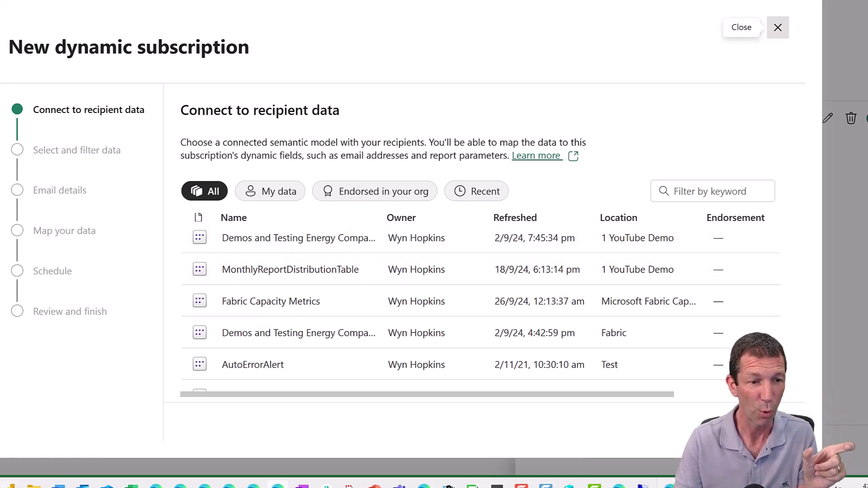
- Choose MonthlyReportDistributionTable as the recipient data and continue to Select and filter data
{"action": "mouse_move", "coordinate": [11, 486]}
{"action": "left_click", "coordinate": [60, 444]}
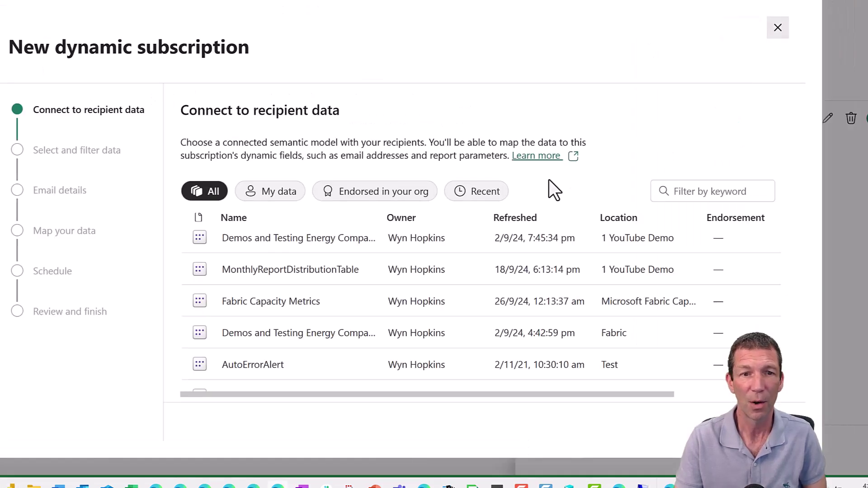
{"action": "left_click", "coordinate": [287, 268]}
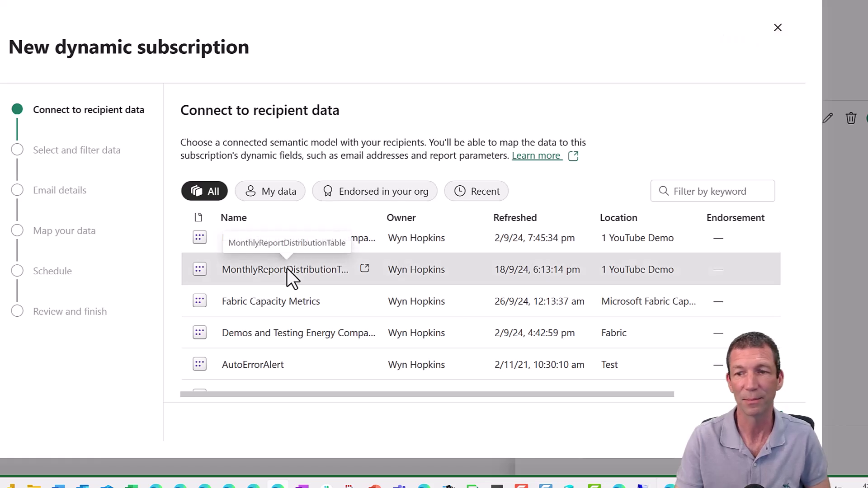
{"action": "left_click", "coordinate": [724, 420]}
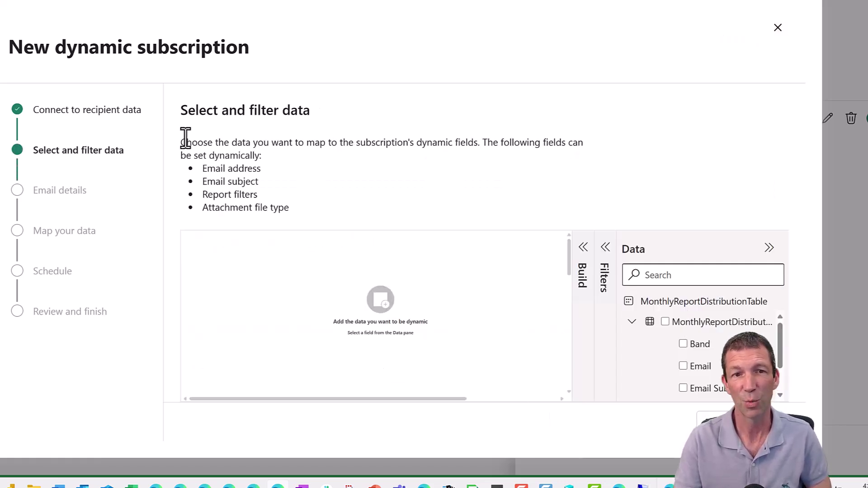
- Include every MonthlyReportDistributionControl field and scroll the preview to the Jul 24 Band Peak row
{"action": "scroll", "coordinate": [724, 362], "scroll_direction": "down", "scroll_amount": 1}
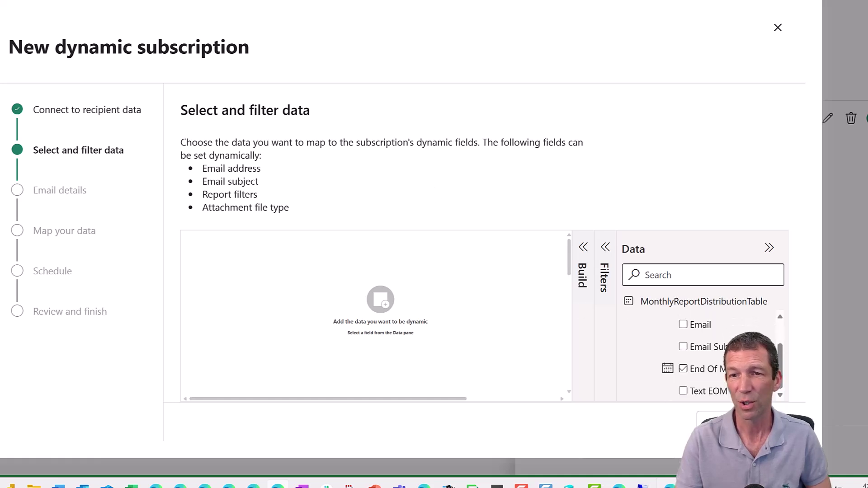
{"action": "scroll", "coordinate": [724, 362], "scroll_direction": "up", "scroll_amount": 1}
{"action": "left_click", "coordinate": [735, 365]}
{"action": "key", "text": "ctrl+minus"}
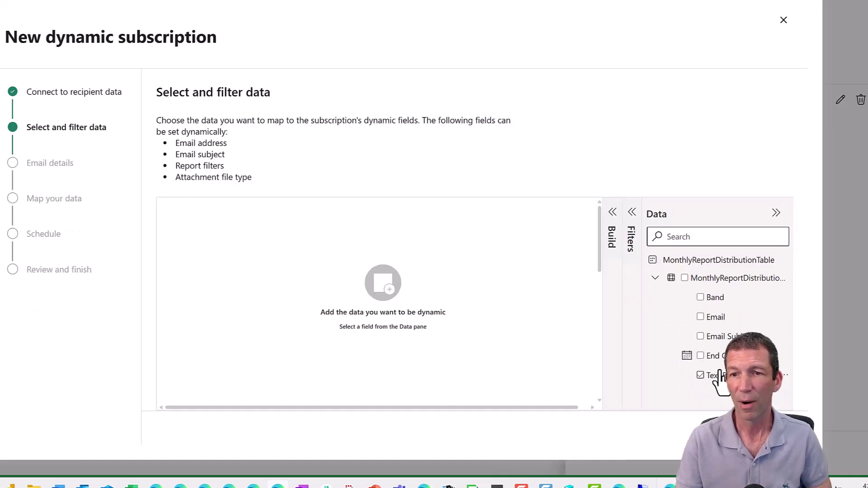
{"action": "left_click", "coordinate": [685, 280]}
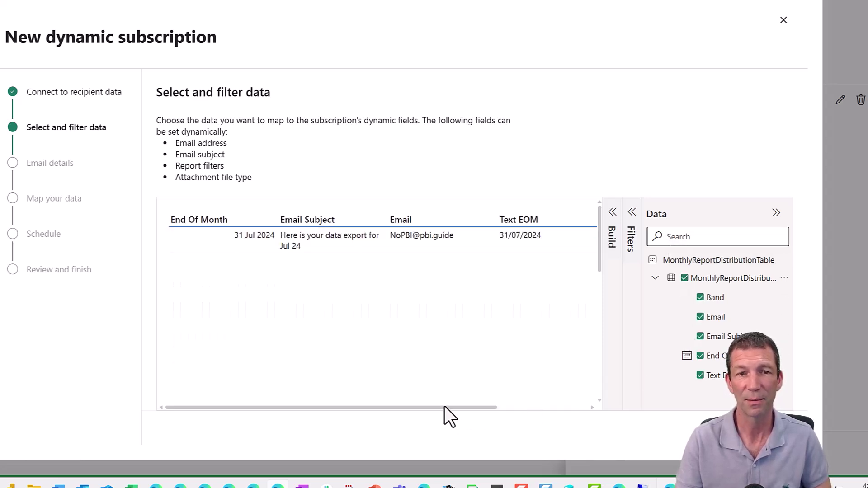
{"action": "mouse_move", "coordinate": [444, 407]}
{"action": "left_mouse_down"}
{"action": "mouse_move", "coordinate": [566, 397]}
{"action": "mouse_move", "coordinate": [454, 407]}
{"action": "left_mouse_up"}
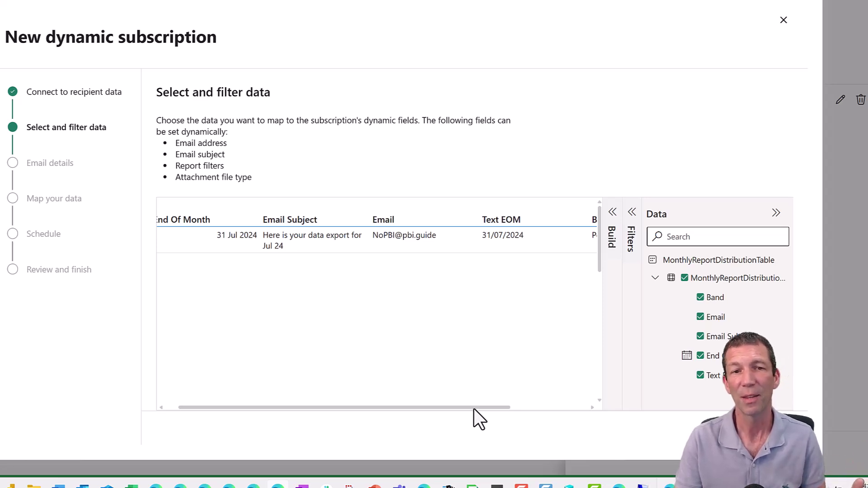
{"action": "left_click_drag", "start_coordinate": [474, 409], "coordinate": [407, 409]}
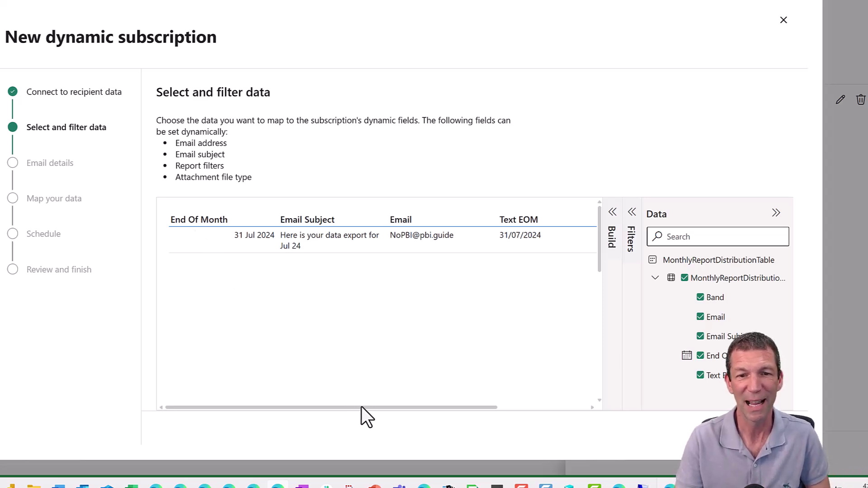
{"action": "left_click_drag", "start_coordinate": [362, 406], "coordinate": [407, 407]}
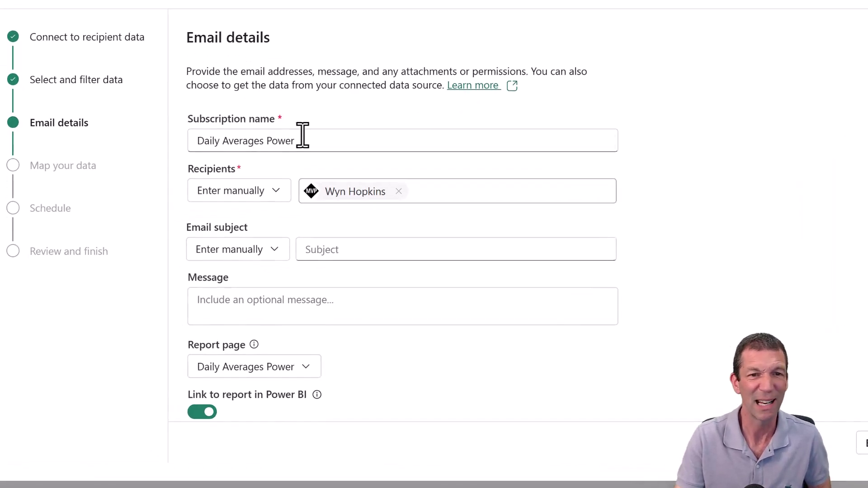
- Take recipients from the Email field and the subject from the Email Subject field
{"action": "left_click", "coordinate": [272, 190]}
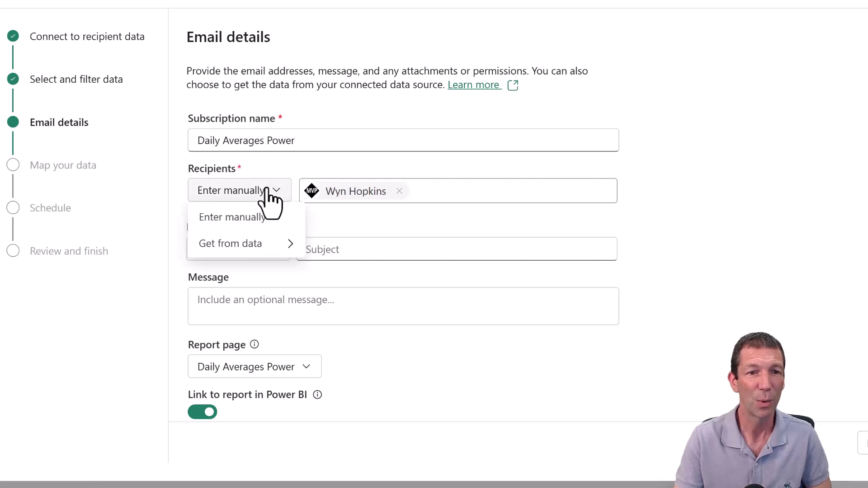
{"action": "mouse_move", "coordinate": [260, 246]}
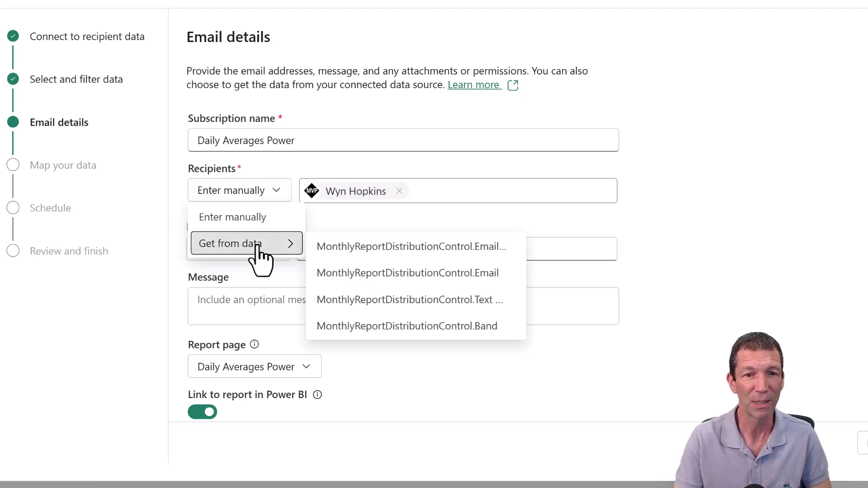
{"action": "left_click", "coordinate": [458, 280]}
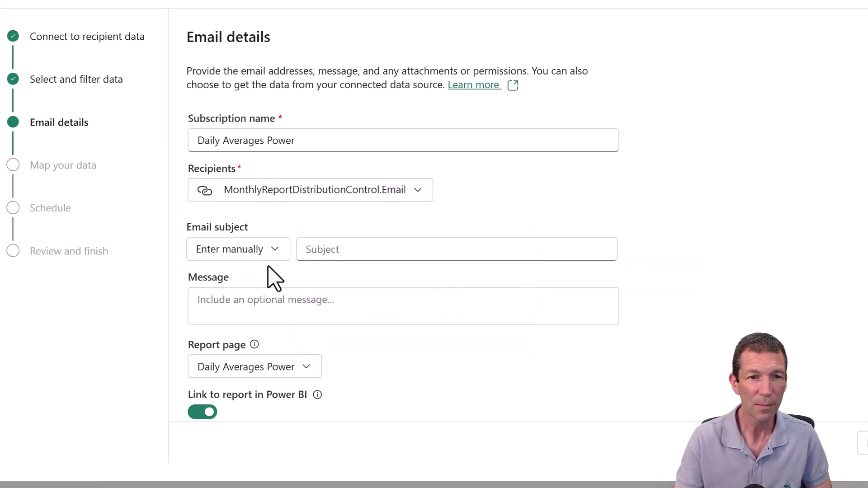
{"action": "left_click", "coordinate": [274, 251]}
{"action": "mouse_move", "coordinate": [274, 303]}
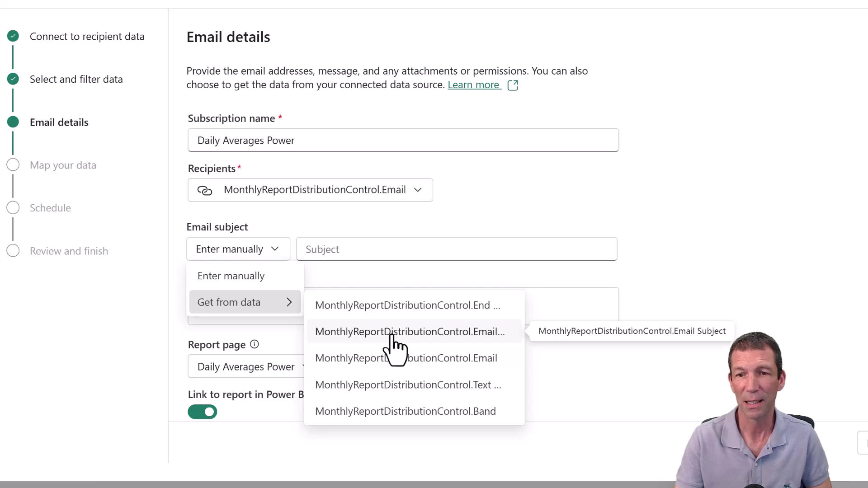
{"action": "left_click", "coordinate": [417, 333]}
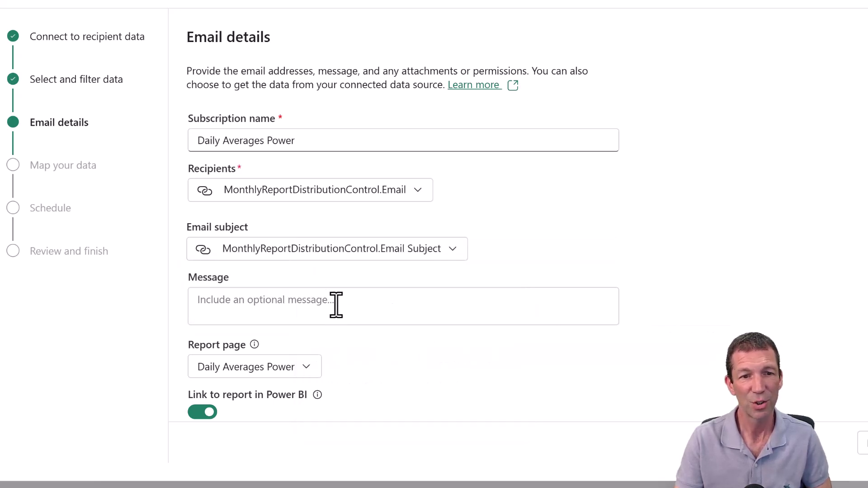
- Type the 'Hello' greeting in the message and keep Daily Averages Power as the report page
{"action": "type", "text": "Hello"}
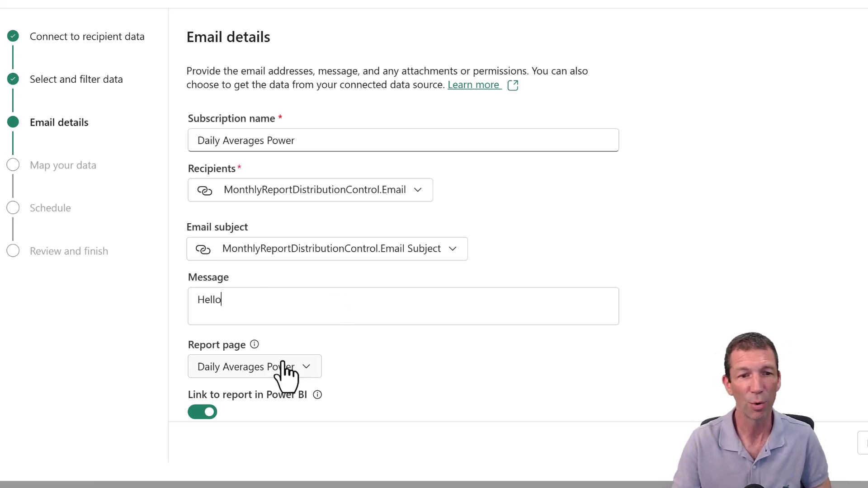
{"action": "scroll", "coordinate": [294, 362], "scroll_direction": "down", "scroll_amount": 3}
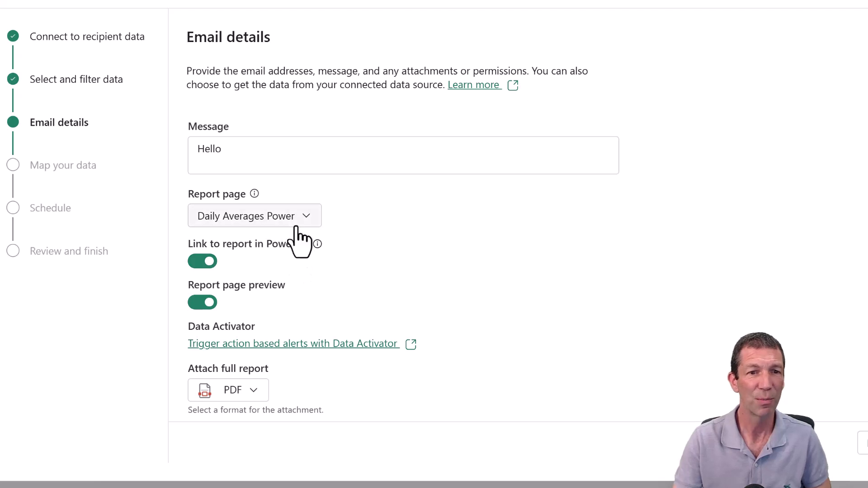
{"action": "left_click", "coordinate": [306, 218]}
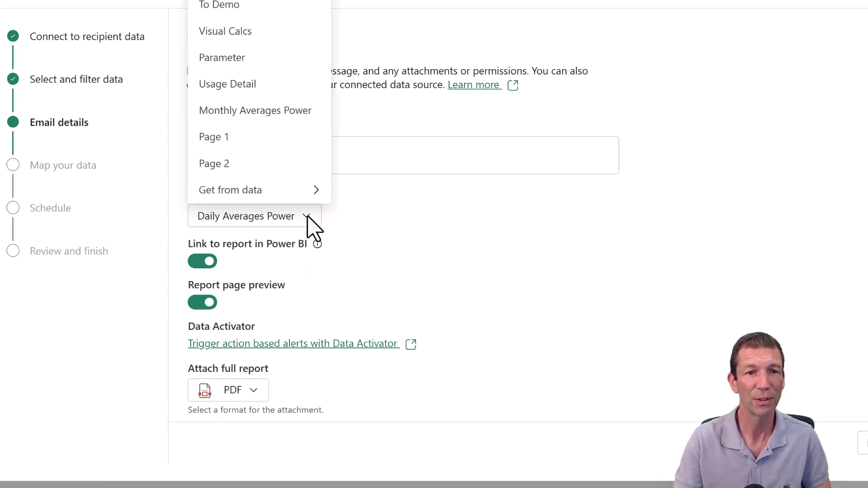
{"action": "left_click", "coordinate": [416, 236]}
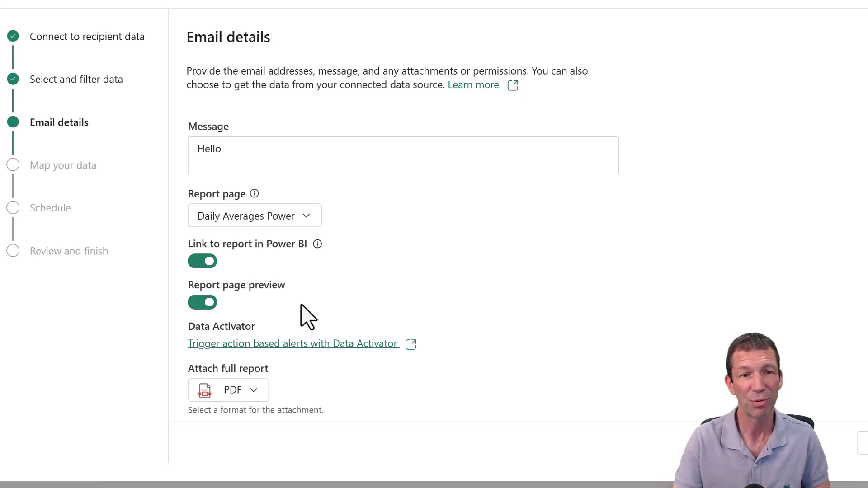
{"action": "mouse_move", "coordinate": [254, 194]}
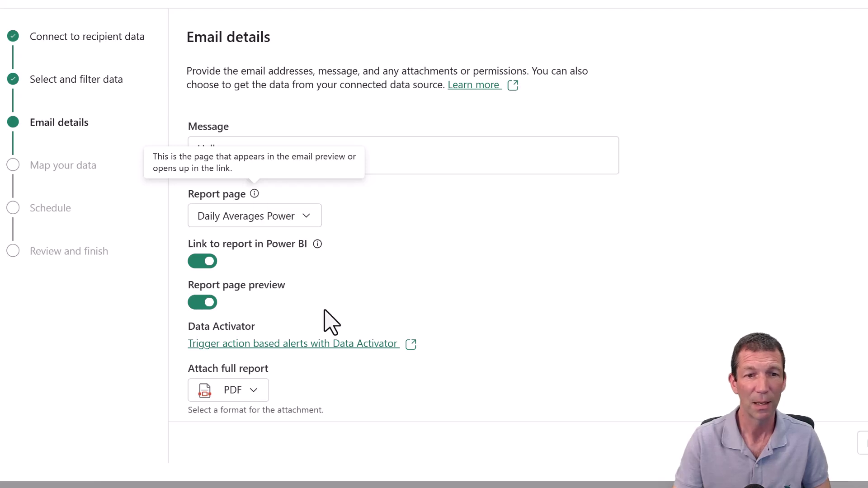
- Keep PDF as the full-report attachment format and advance to Map your data
{"action": "left_click", "coordinate": [263, 400]}
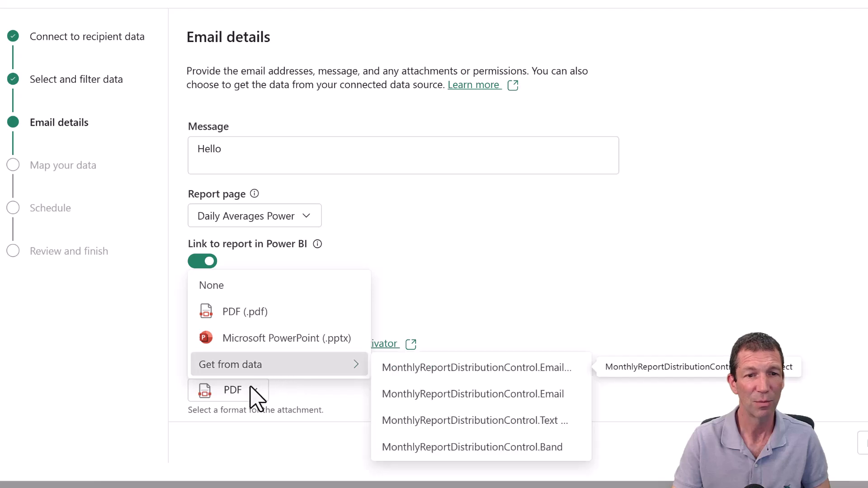
{"action": "mouse_move", "coordinate": [319, 366]}
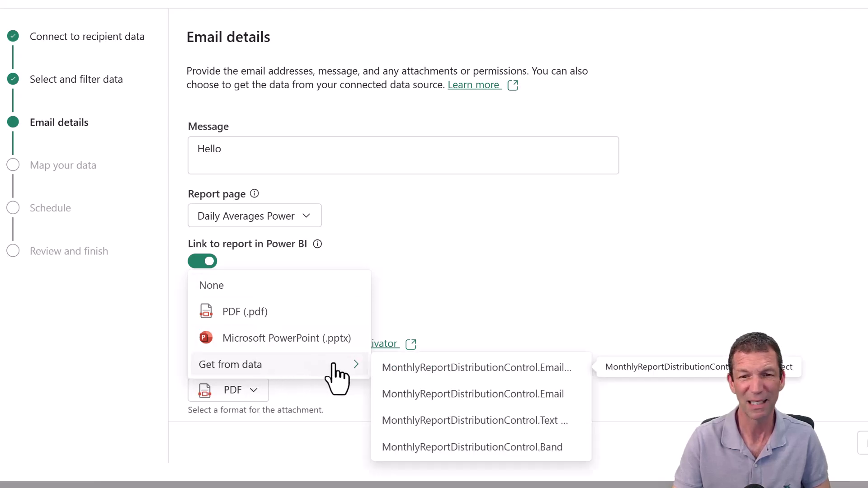
{"action": "left_click", "coordinate": [279, 404]}
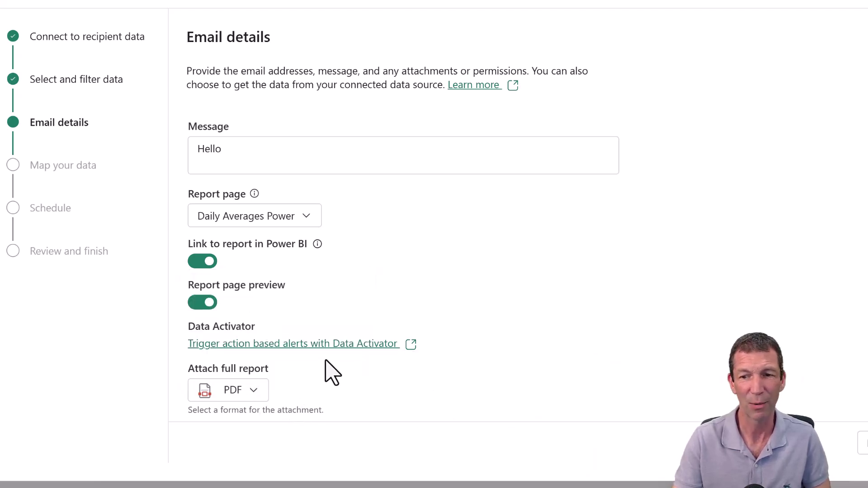
{"action": "scroll", "coordinate": [356, 343], "scroll_direction": "up", "scroll_amount": 3}
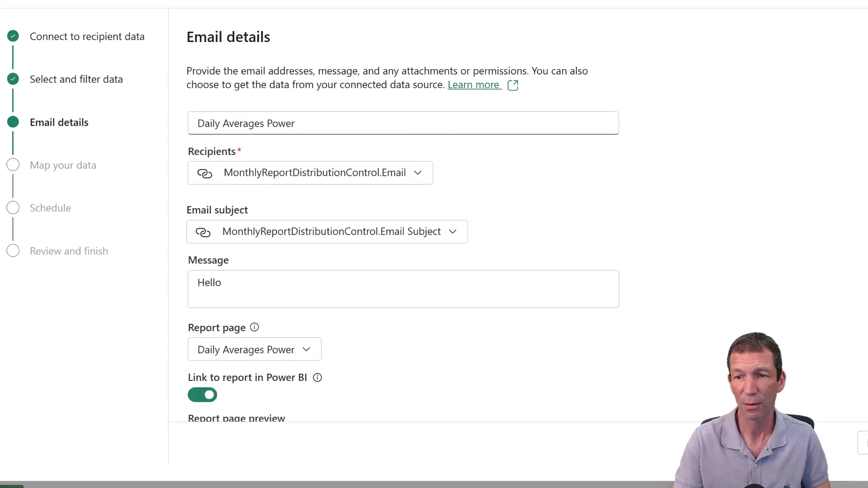
{"action": "left_click", "coordinate": [865, 440]}
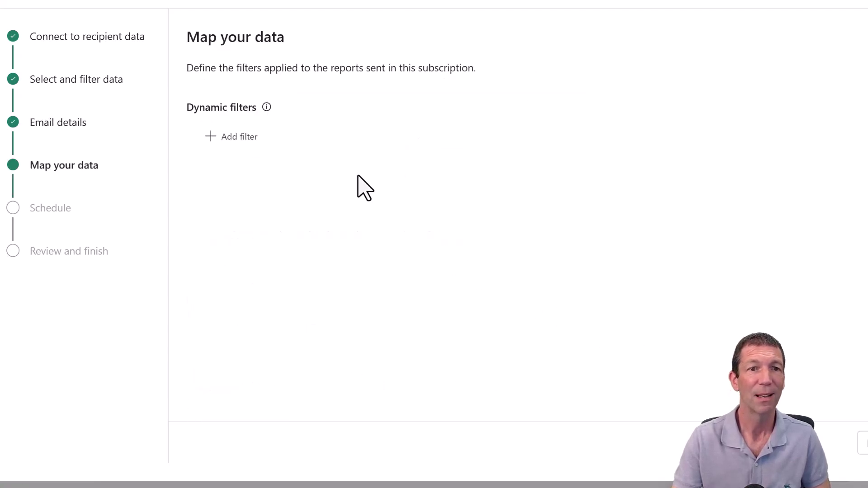
- Add a dynamic filter on the report field aTimeTable.Tarriff Band
{"action": "left_click", "coordinate": [214, 139]}
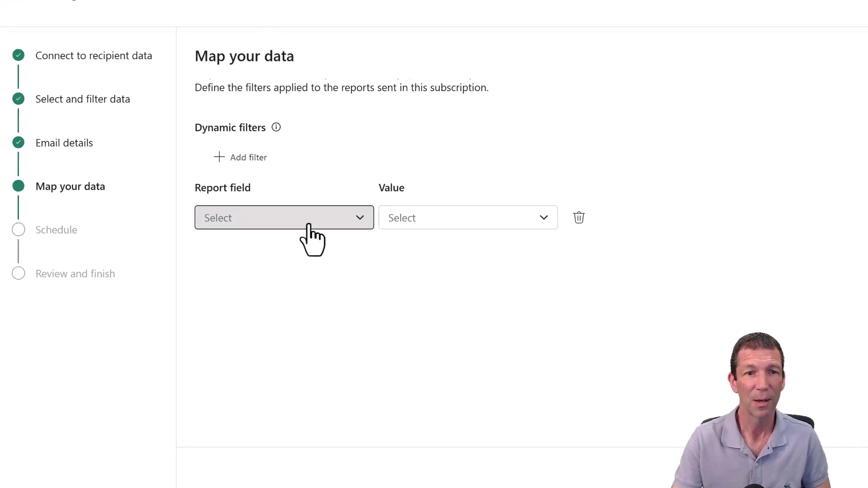
{"action": "left_click", "coordinate": [309, 225]}
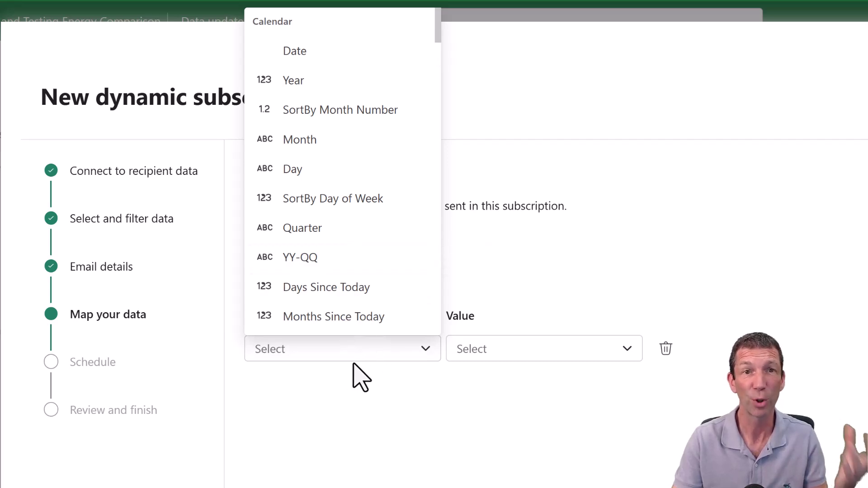
{"action": "scroll", "coordinate": [335, 256], "scroll_direction": "down", "scroll_amount": 10}
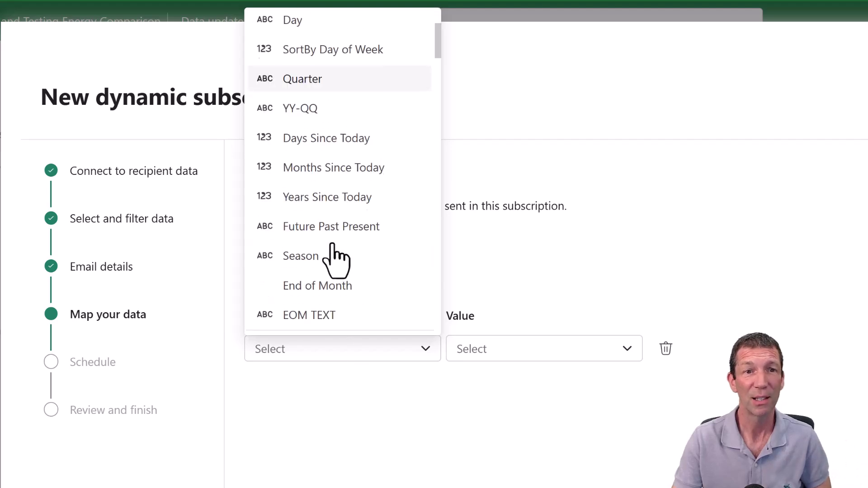
{"action": "scroll", "coordinate": [300, 145], "scroll_direction": "up", "scroll_amount": 3}
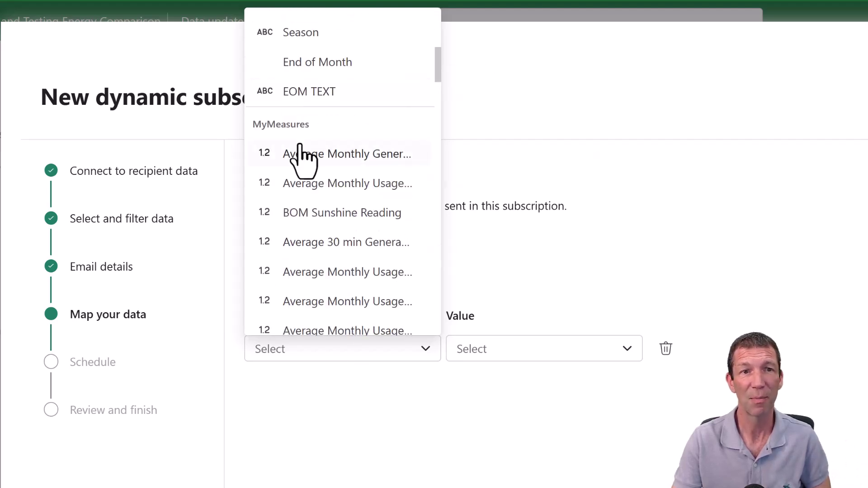
{"action": "scroll", "coordinate": [316, 168], "scroll_direction": "down", "scroll_amount": 4}
{"action": "scroll", "coordinate": [311, 280], "scroll_direction": "down", "scroll_amount": 13}
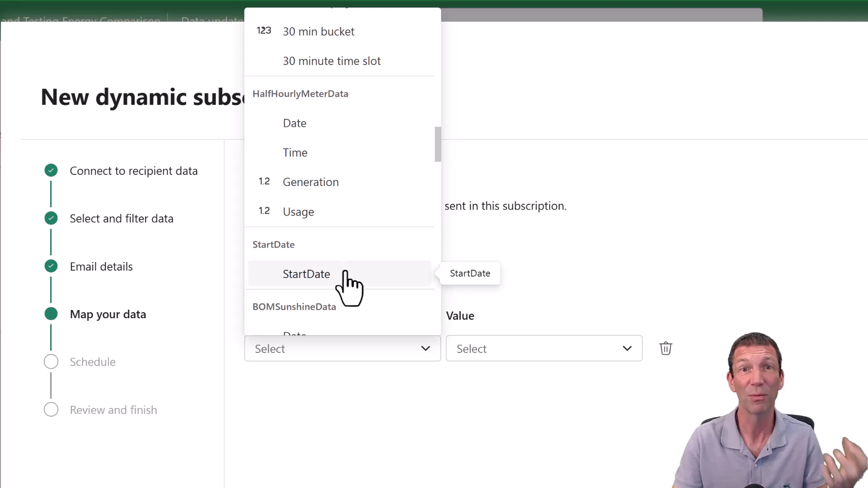
{"action": "scroll", "coordinate": [345, 271], "scroll_direction": "up", "scroll_amount": 5}
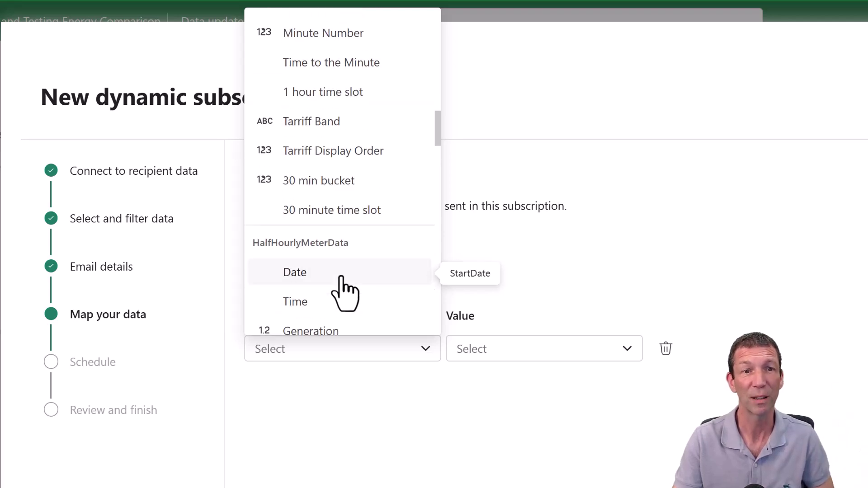
{"action": "scroll", "coordinate": [343, 277], "scroll_direction": "up", "scroll_amount": 4}
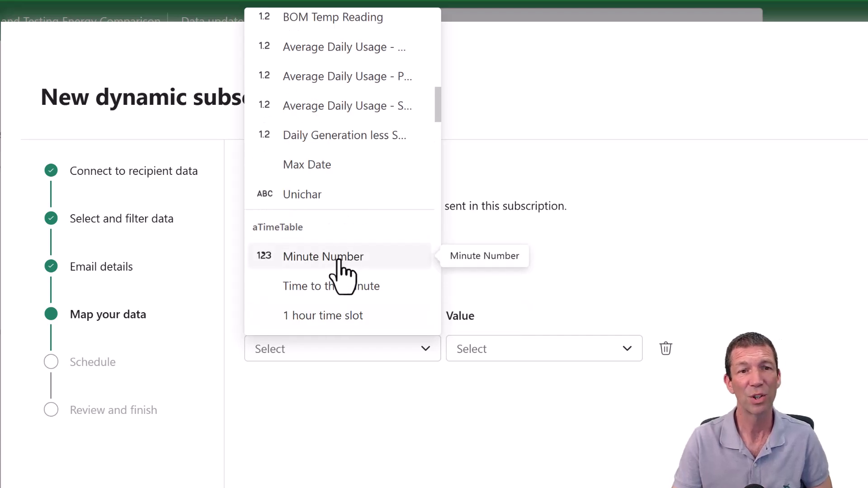
{"action": "scroll", "coordinate": [342, 273], "scroll_direction": "down", "scroll_amount": 2}
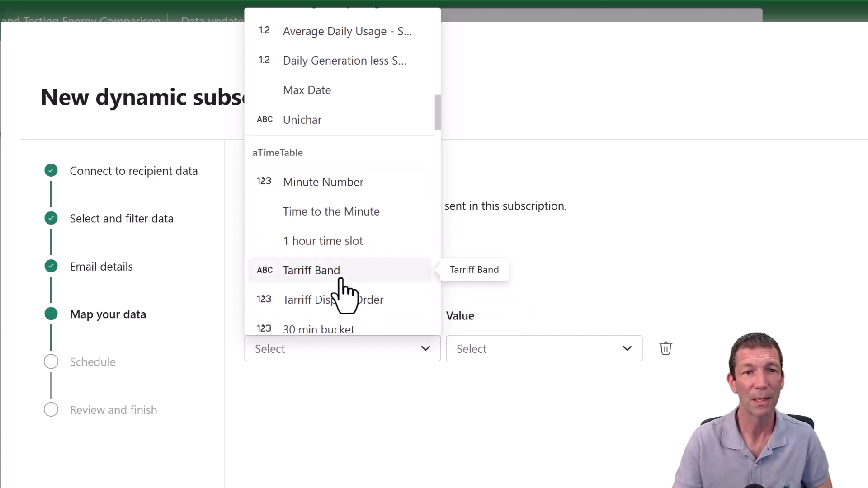
{"action": "left_click", "coordinate": [342, 277]}
- Map the Tarriff Band filter to MonthlyReportDistributionControl.Band
{"action": "left_click", "coordinate": [491, 355]}
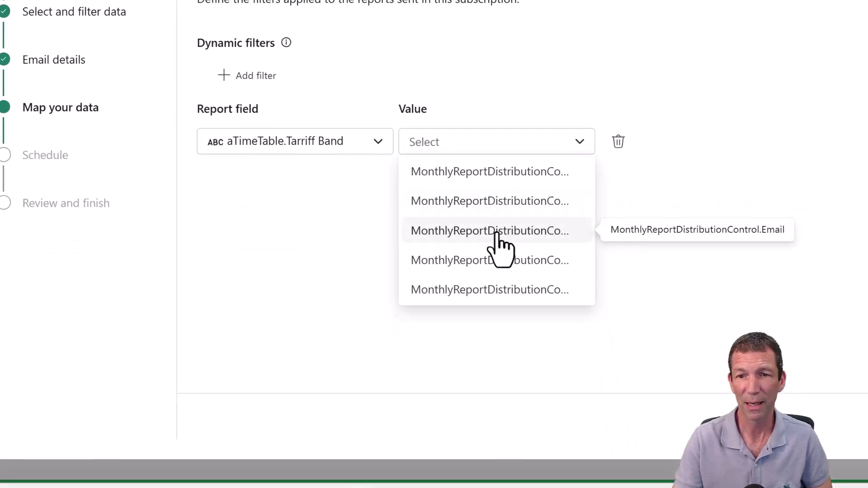
{"action": "left_click", "coordinate": [499, 290]}
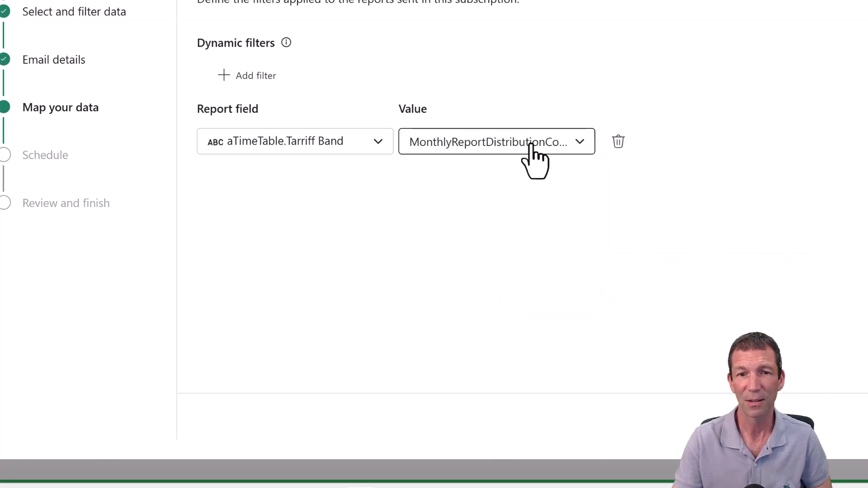
{"action": "left_click", "coordinate": [524, 154]}
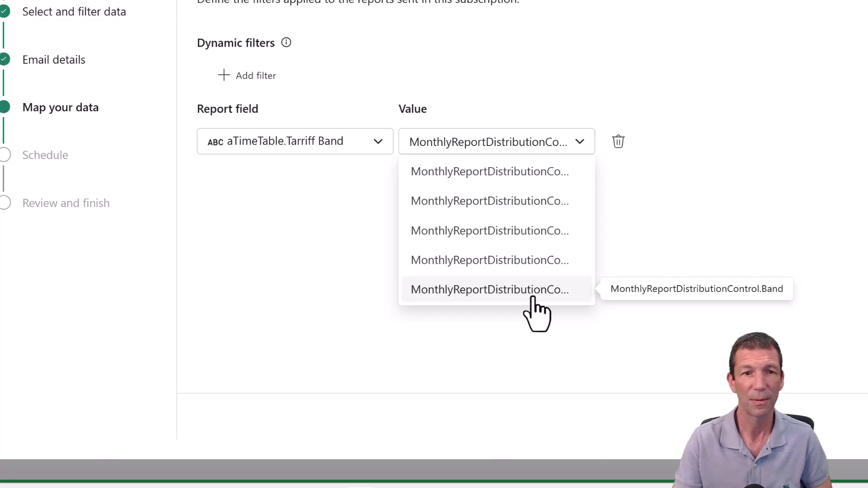
{"action": "left_click", "coordinate": [534, 298]}
- Add a second filter mapping Calendar.EOM TEXT to MonthlyReportDistributionControl.Text EOM
{"action": "left_click", "coordinate": [256, 76]}
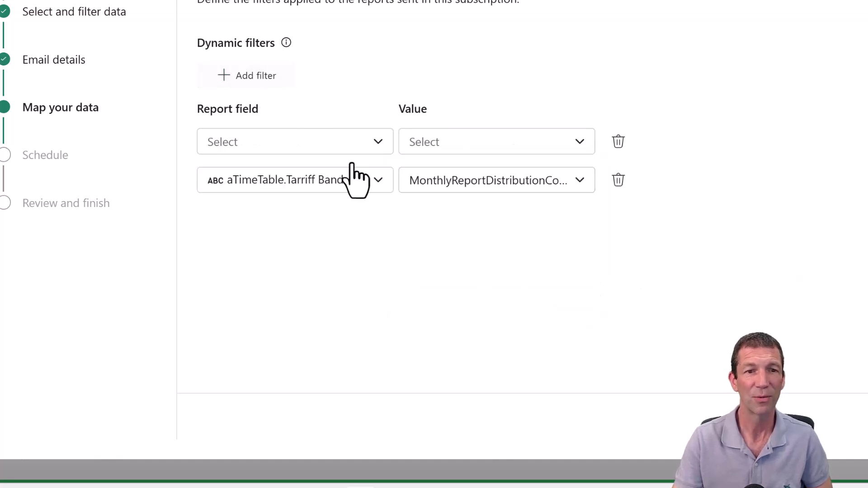
{"action": "left_click", "coordinate": [368, 145]}
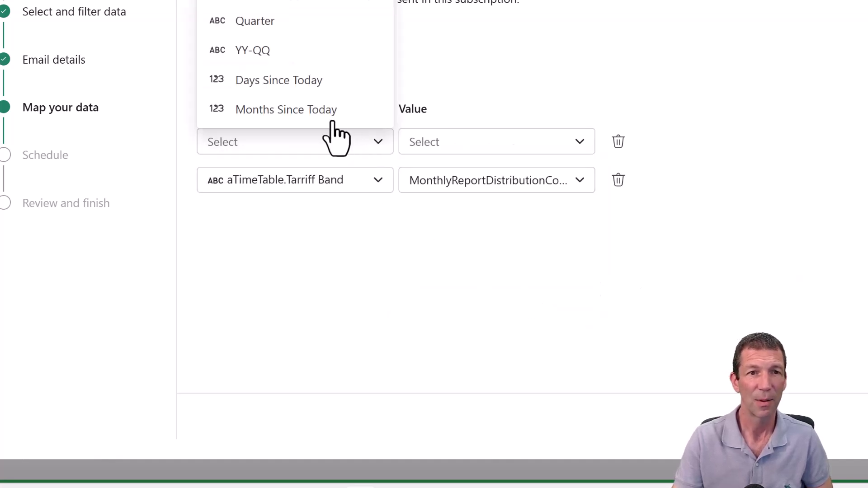
{"action": "scroll", "coordinate": [295, 19], "scroll_direction": "down", "scroll_amount": 3}
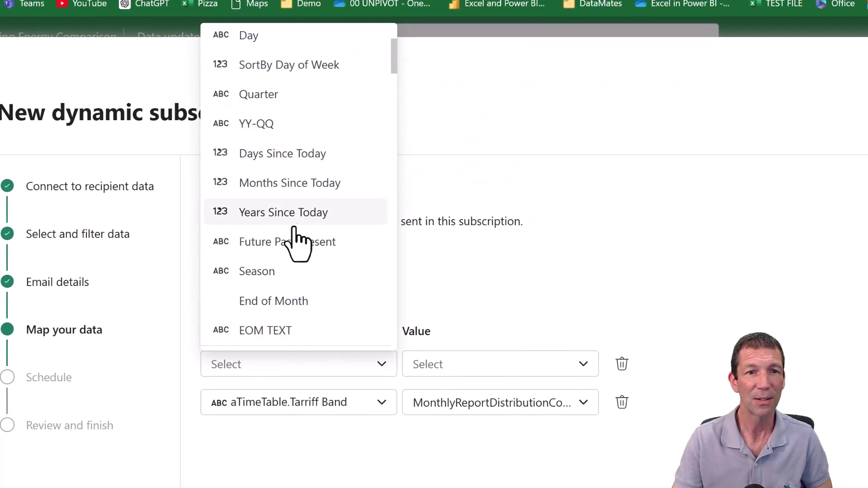
{"action": "scroll", "coordinate": [298, 246], "scroll_direction": "down", "scroll_amount": 2}
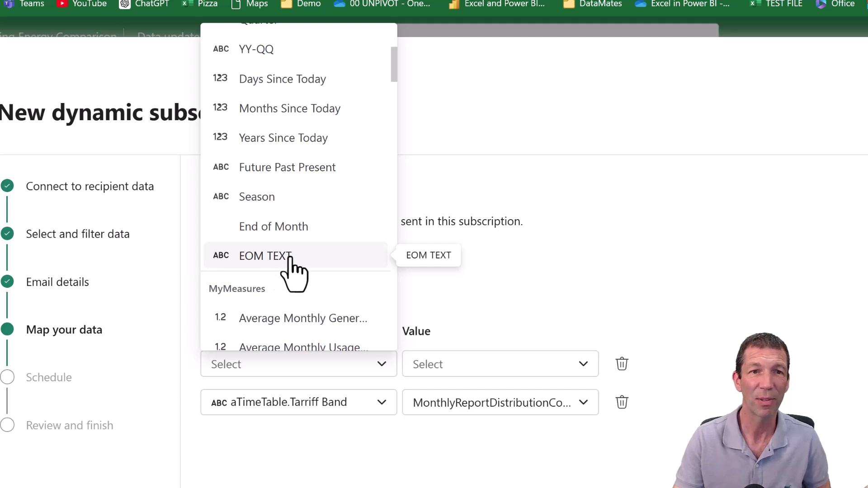
{"action": "scroll", "coordinate": [280, 235], "scroll_direction": "up", "scroll_amount": 6}
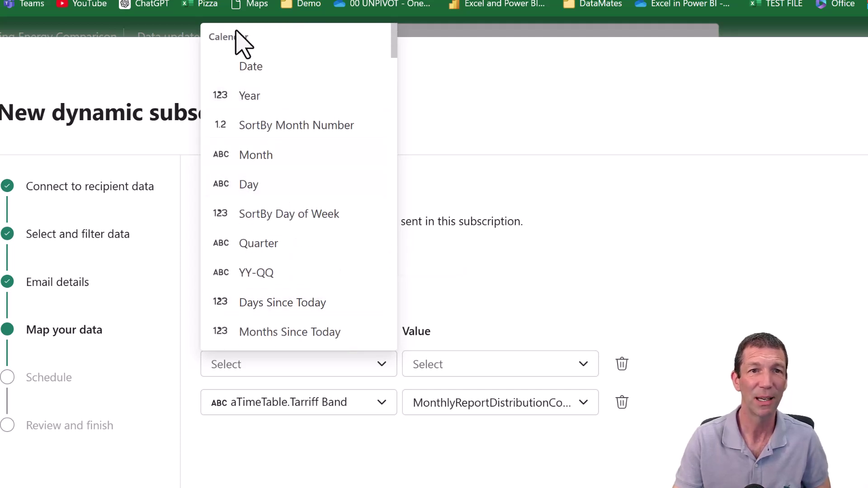
{"action": "scroll", "coordinate": [287, 226], "scroll_direction": "down", "scroll_amount": 4}
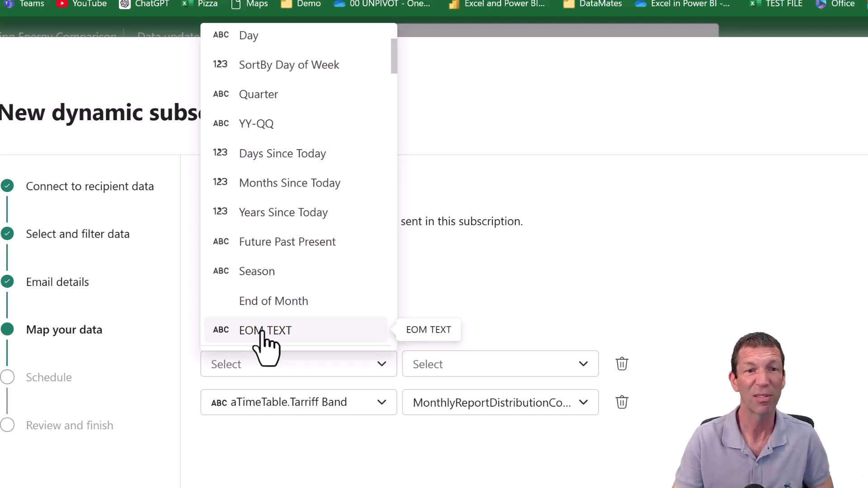
{"action": "left_click", "coordinate": [262, 332]}
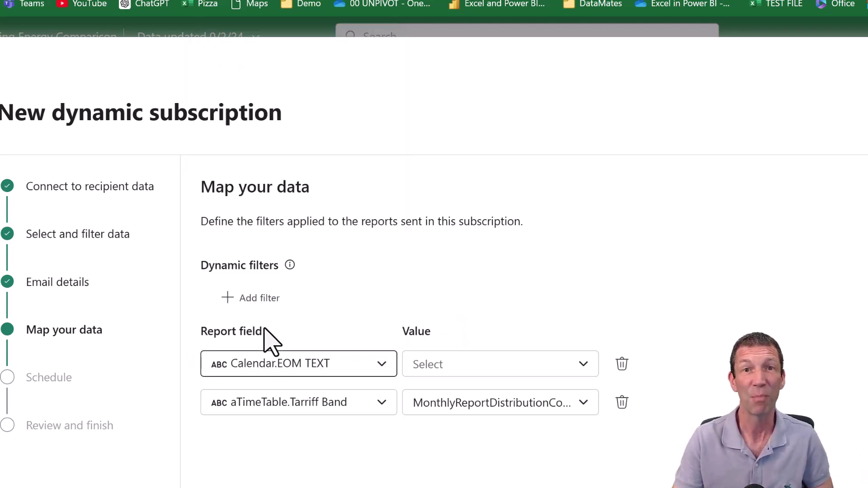
{"action": "left_click", "coordinate": [481, 368]}
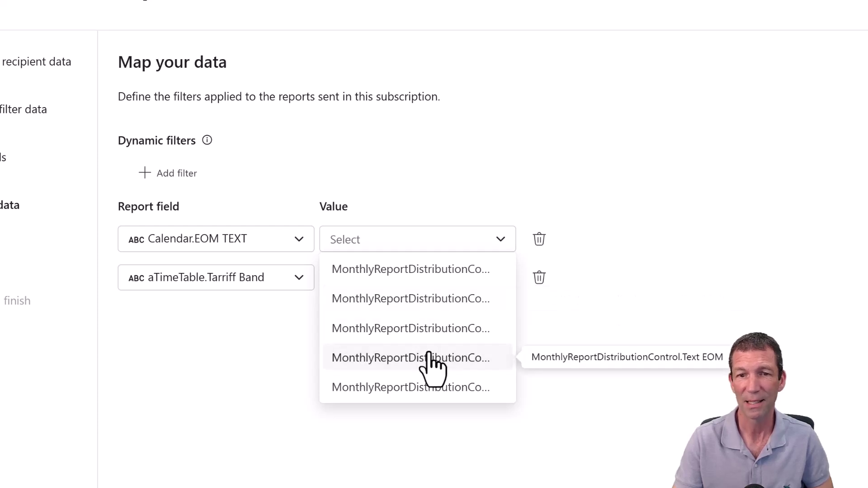
{"action": "left_click", "coordinate": [430, 358]}
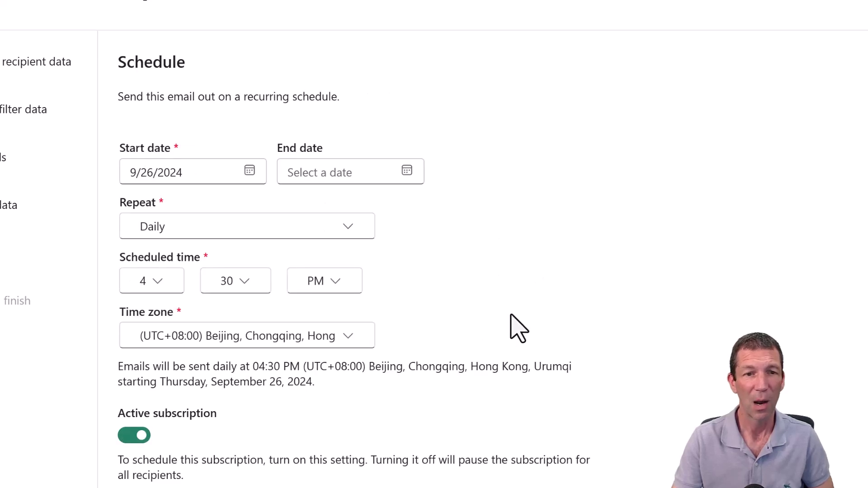
- Schedule the subscription monthly on day 6 at 4:30 PM (UTC+08:00) Perth, then review it
{"action": "left_click", "coordinate": [325, 230]}
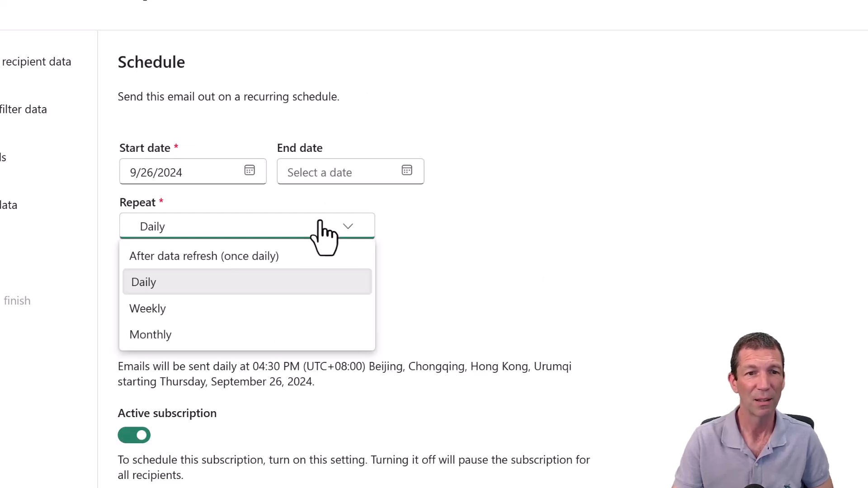
{"action": "left_click", "coordinate": [209, 337]}
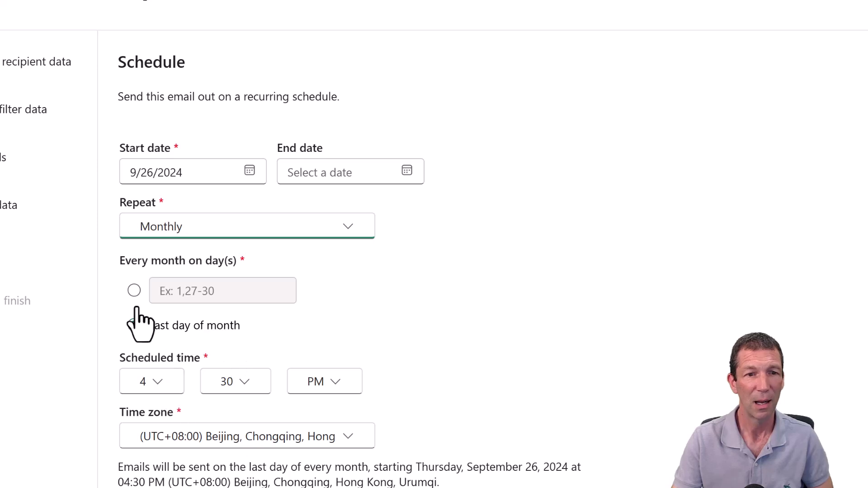
{"action": "left_click", "coordinate": [134, 291]}
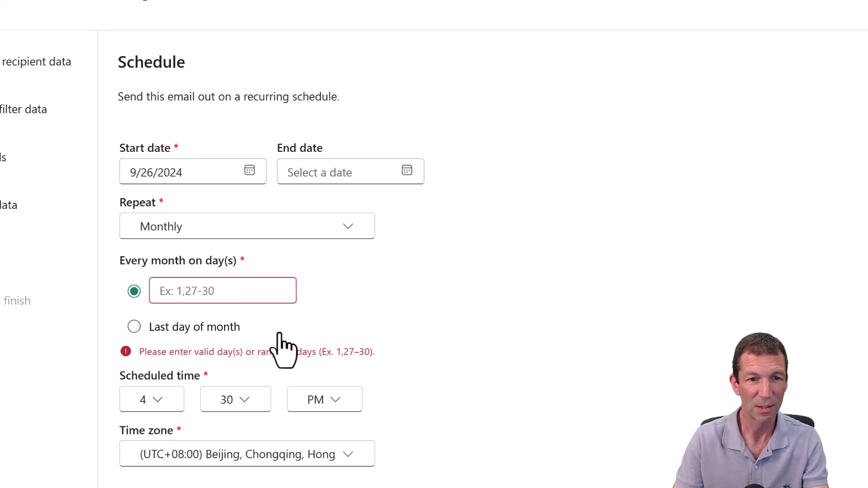
{"action": "left_click", "coordinate": [244, 290]}
{"action": "type", "text": "6"}
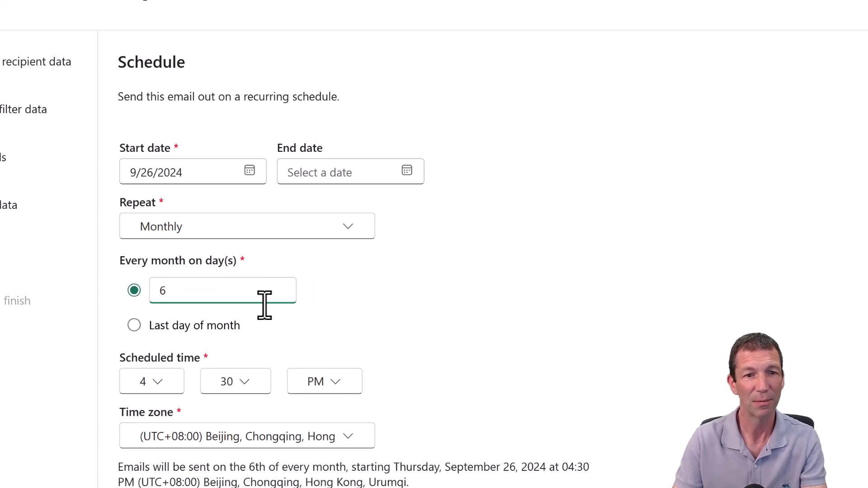
{"action": "scroll", "coordinate": [249, 357], "scroll_direction": "down", "scroll_amount": 2}
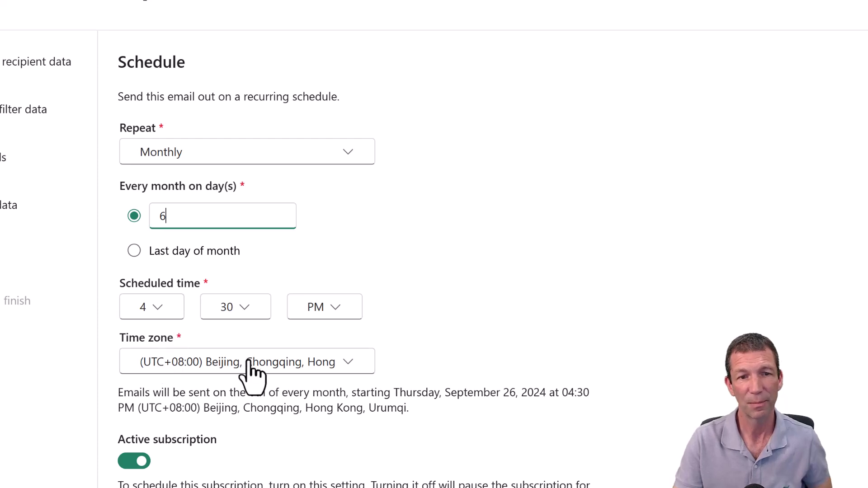
{"action": "left_click", "coordinate": [302, 358]}
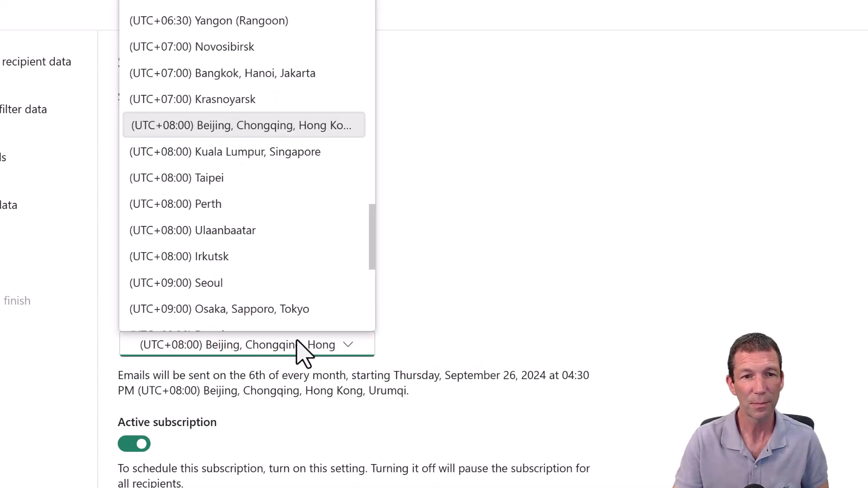
{"action": "left_click", "coordinate": [222, 202]}
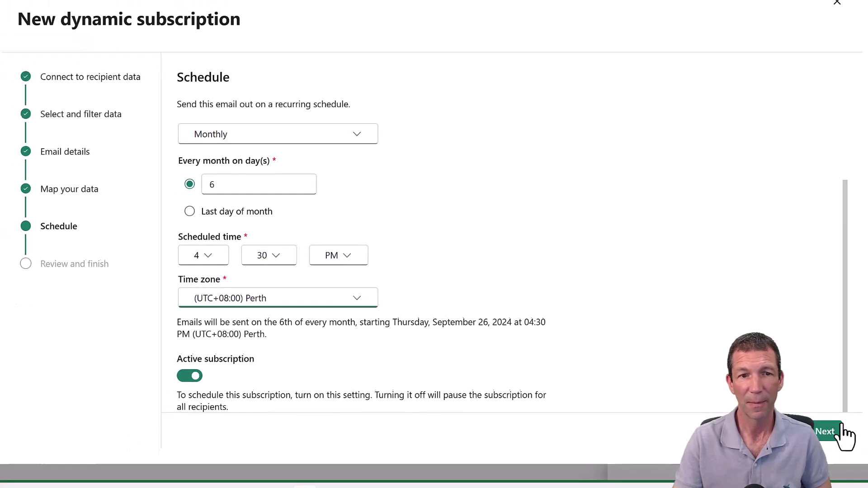
{"action": "left_click", "coordinate": [820, 427]}
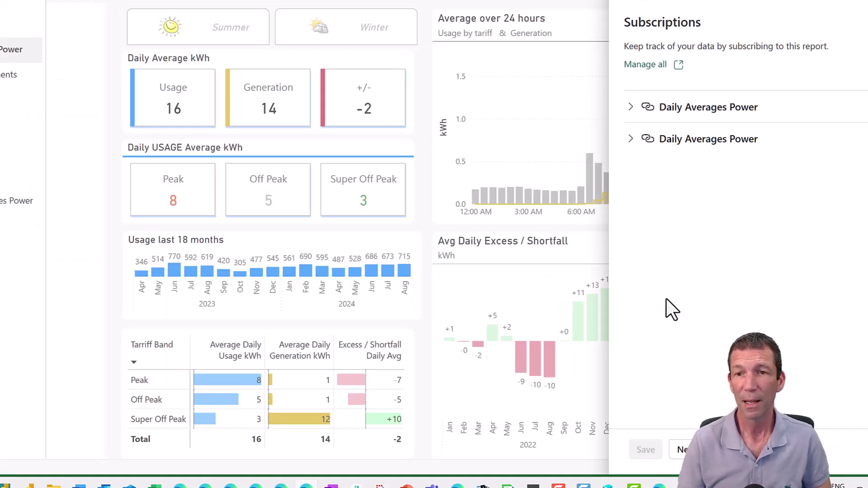
- Check the second Daily Averages Power subscription's settings and dynamic filters, then send it immediately
{"action": "left_click", "coordinate": [632, 139]}
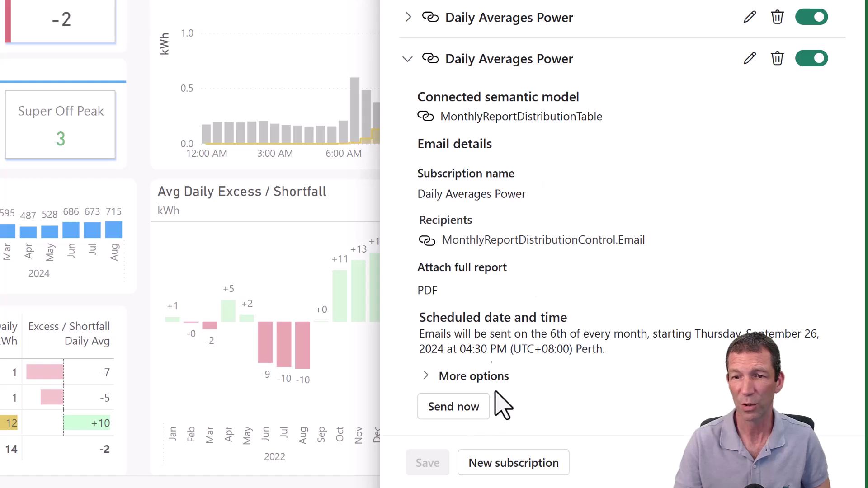
{"action": "left_click", "coordinate": [466, 376]}
{"action": "scroll", "coordinate": [468, 378], "scroll_direction": "down", "scroll_amount": 8}
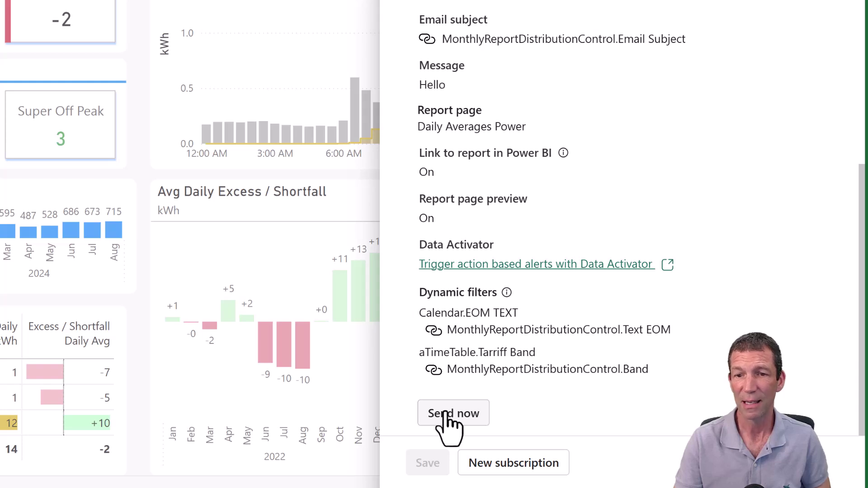
{"action": "left_click", "coordinate": [447, 414]}
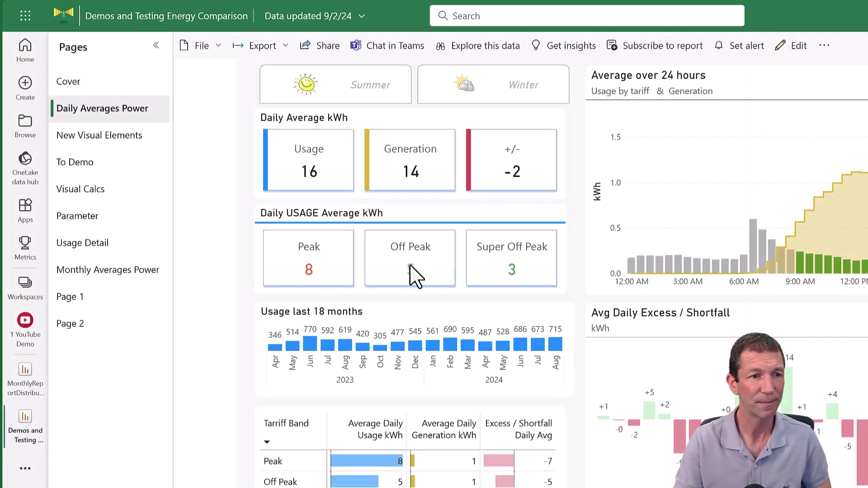
- In 1 YouTube Demo, create a paginated report from the Demos and Testing Energy Comparison semantic model
{"action": "left_click", "coordinate": [25, 332]}
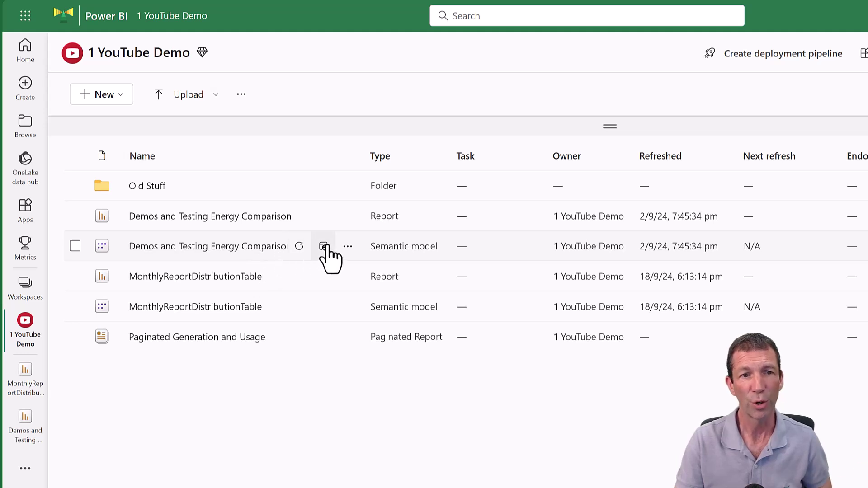
{"action": "left_click", "coordinate": [348, 247]}
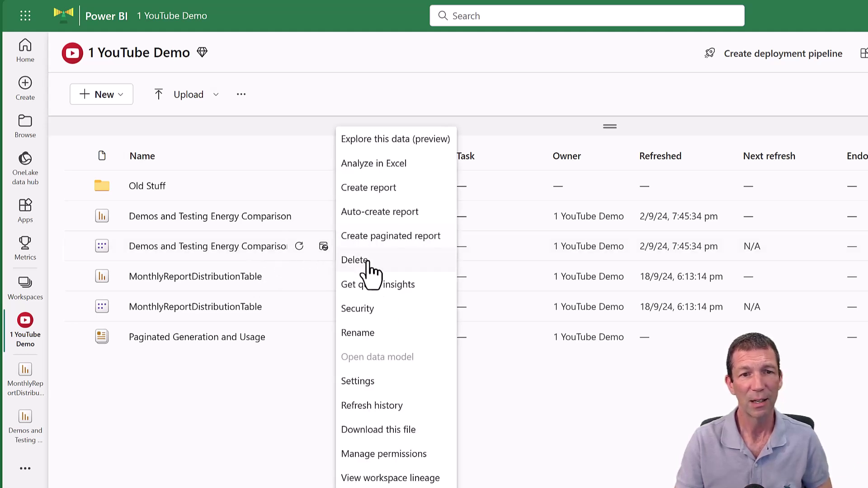
{"action": "left_click", "coordinate": [381, 238]}
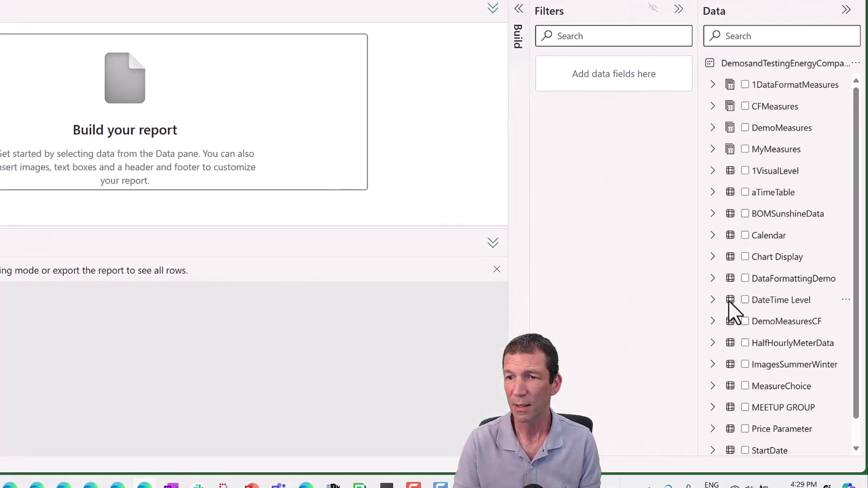
- Add aTimeTable's Tarriff Band and Calendar's Date fields to the report table
{"action": "left_click", "coordinate": [712, 193]}
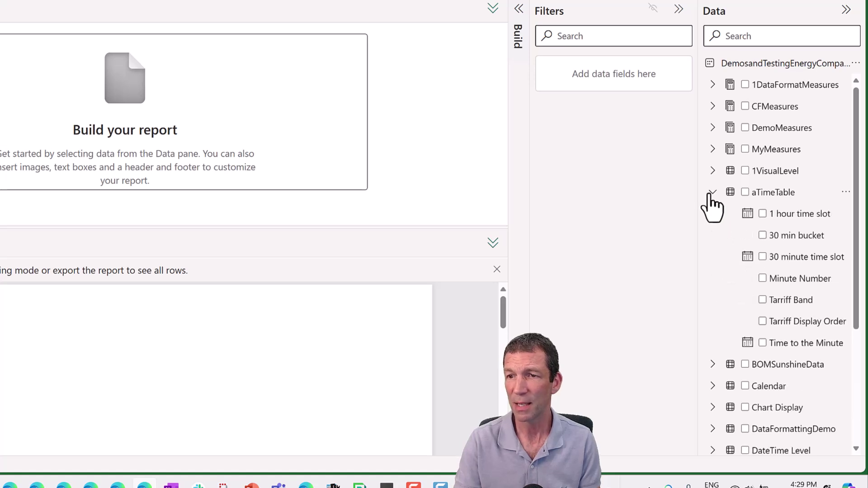
{"action": "left_click", "coordinate": [762, 301]}
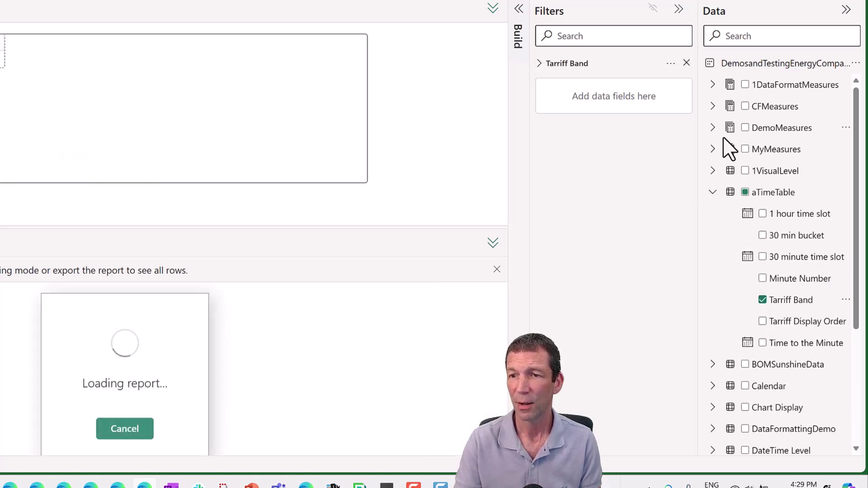
{"action": "left_click", "coordinate": [713, 387]}
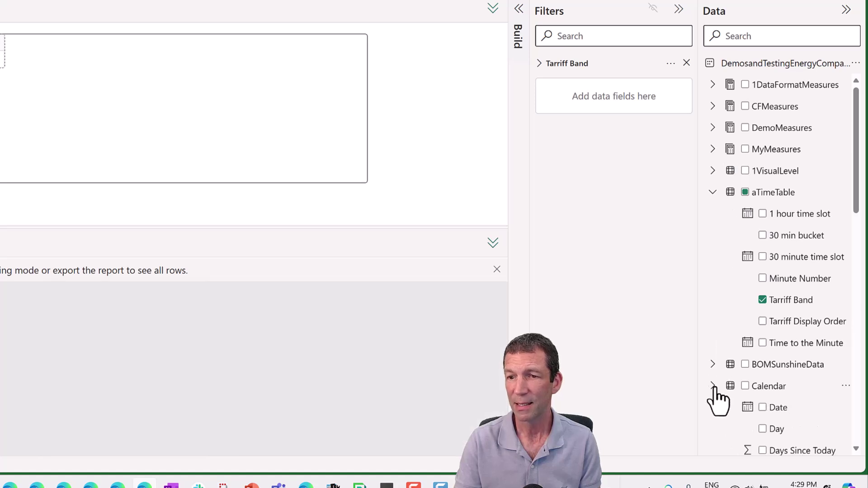
{"action": "scroll", "coordinate": [730, 380], "scroll_direction": "down", "scroll_amount": 3}
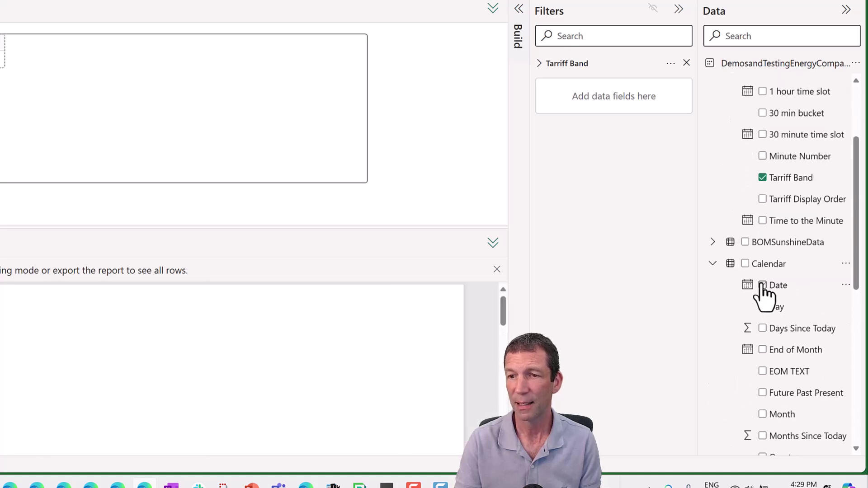
{"action": "left_click", "coordinate": [763, 285]}
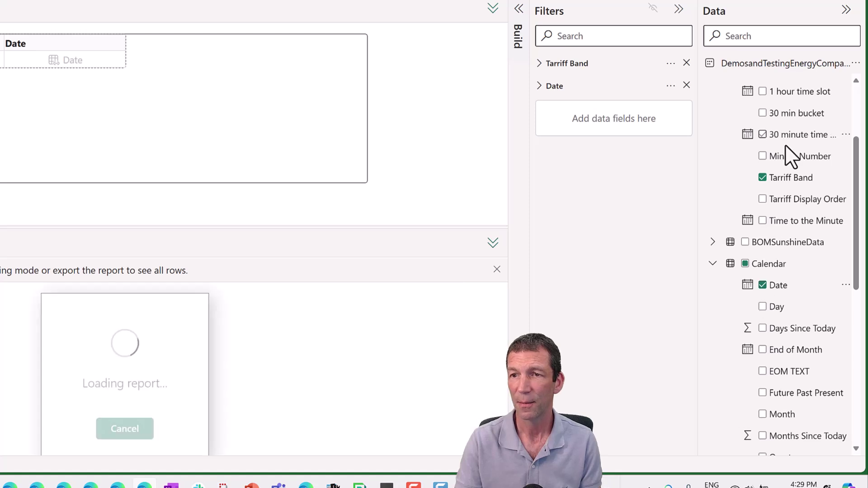
{"action": "scroll", "coordinate": [793, 163], "scroll_direction": "up", "scroll_amount": 3}
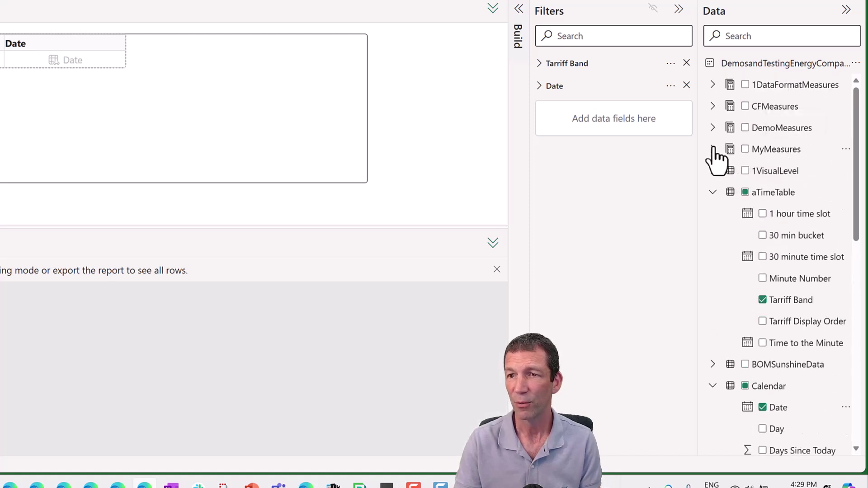
- Add the DemoMeasures Generation kWh and Usage kwh measures to the table
{"action": "left_click", "coordinate": [713, 149]}
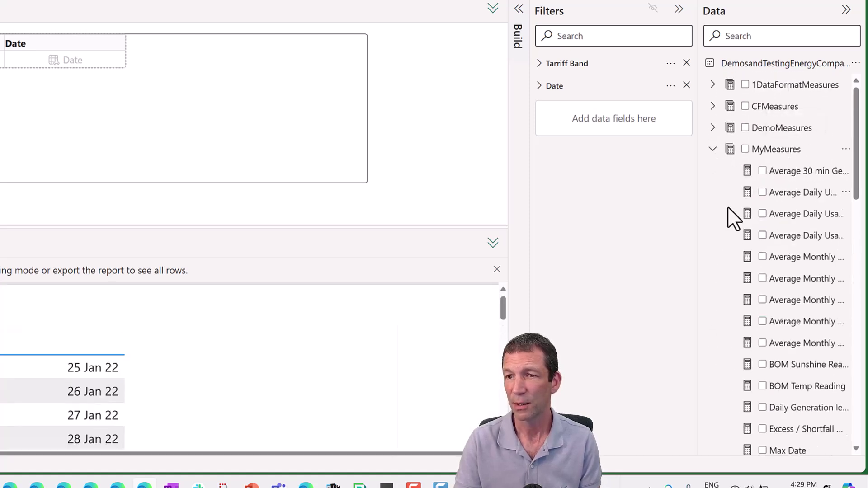
{"action": "scroll", "coordinate": [763, 262], "scroll_direction": "down", "scroll_amount": 2}
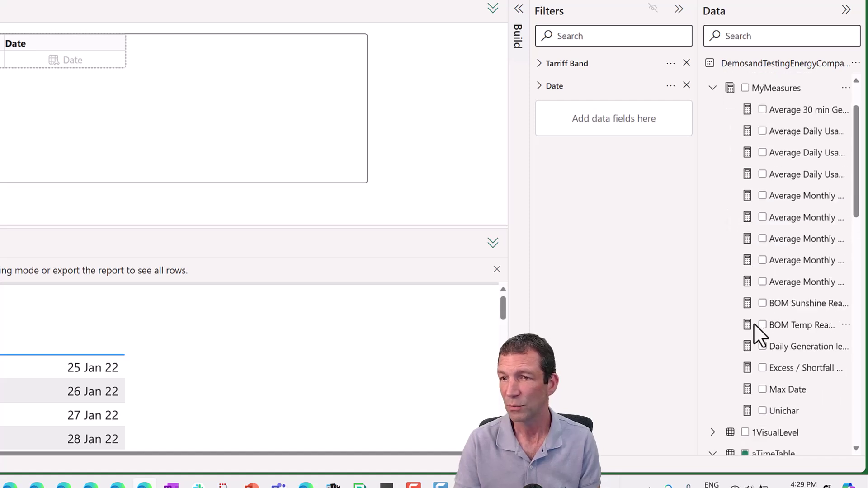
{"action": "scroll", "coordinate": [754, 162], "scroll_direction": "up", "scroll_amount": 2}
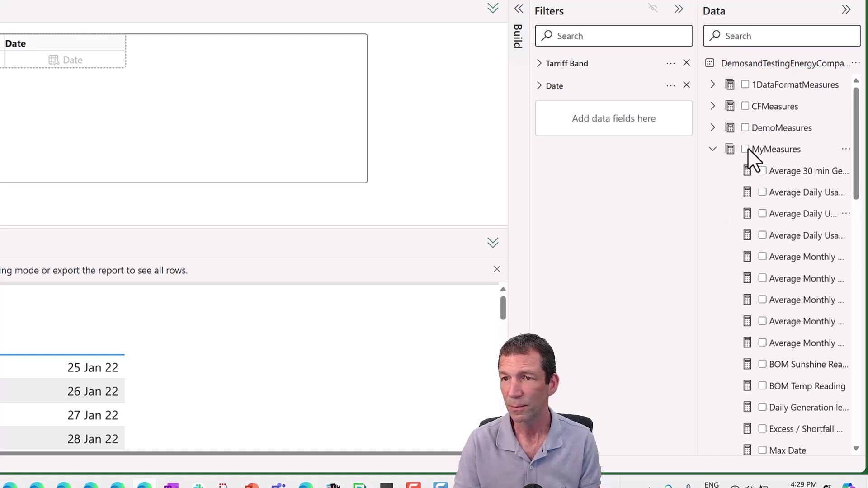
{"action": "left_click", "coordinate": [713, 128]}
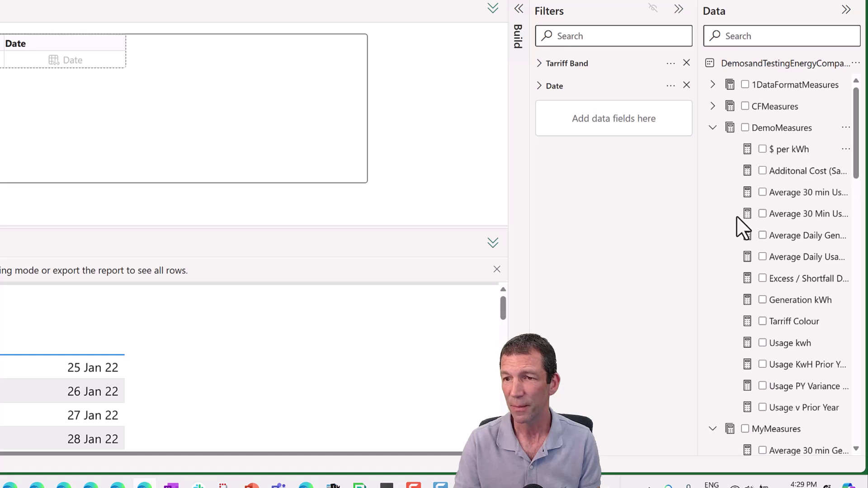
{"action": "left_click", "coordinate": [763, 301]}
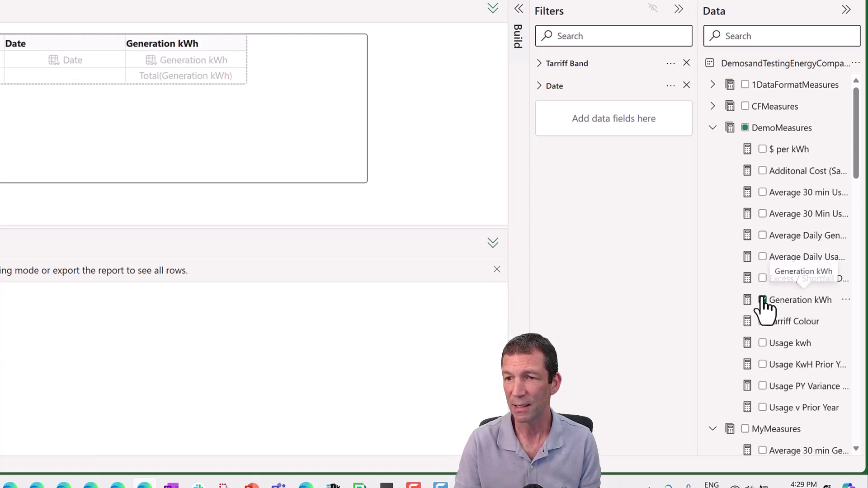
{"action": "left_click", "coordinate": [763, 344]}
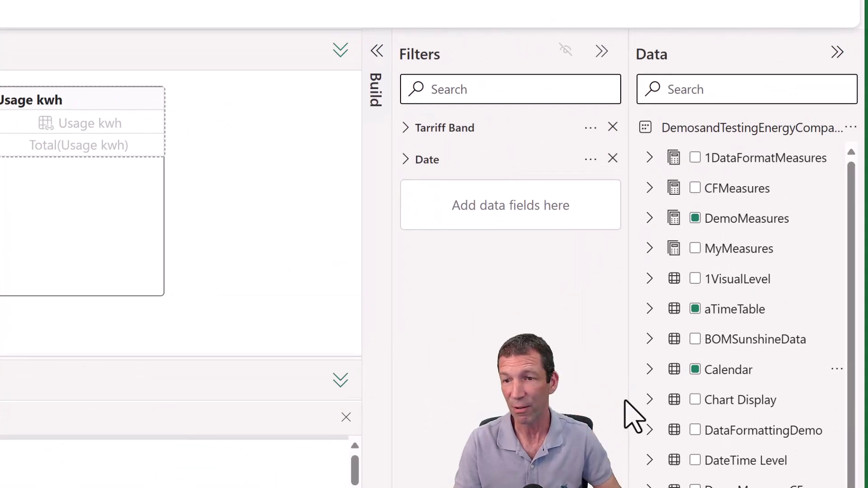
{"action": "left_click", "coordinate": [590, 130]}
- Turn the Tarriff Band filter into a parameter defaulting to Super Off Peak, Off Peak and Peak
{"action": "left_click", "coordinate": [626, 161]}
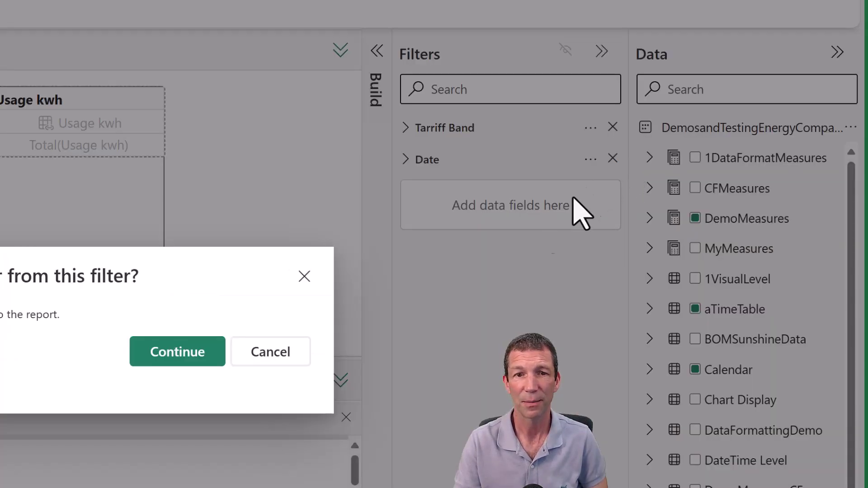
{"action": "left_click", "coordinate": [177, 353]}
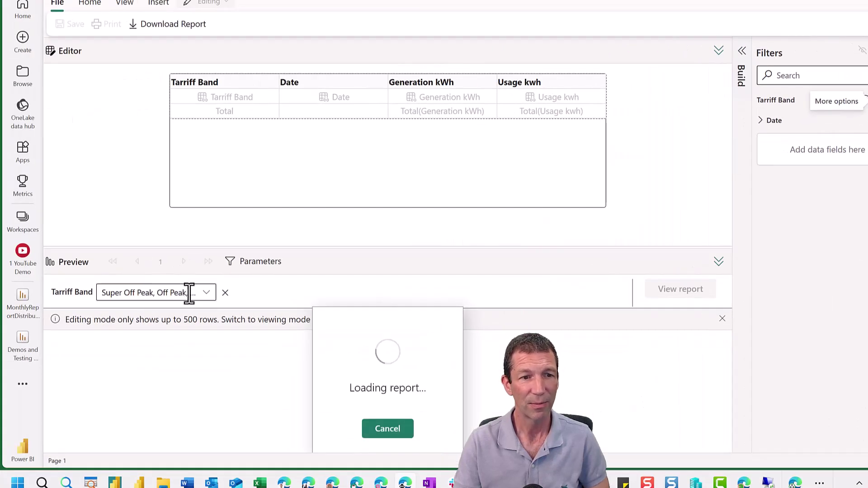
{"action": "left_click", "coordinate": [207, 294]}
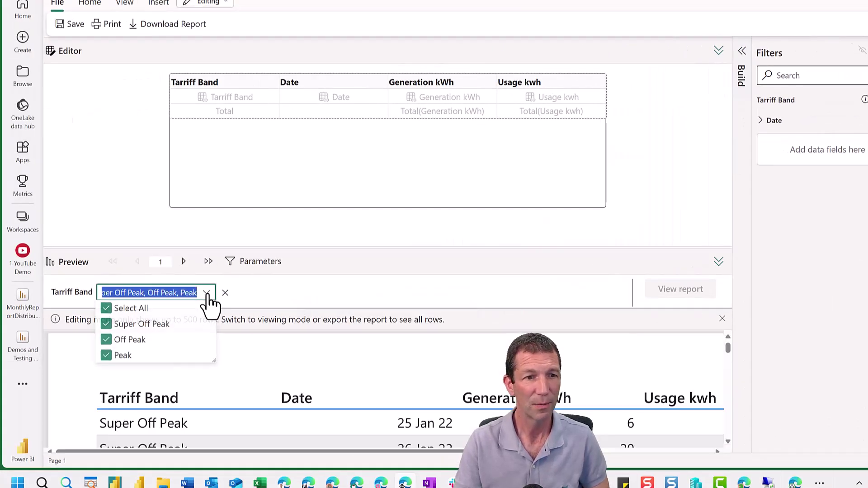
{"action": "left_click", "coordinate": [208, 294]}
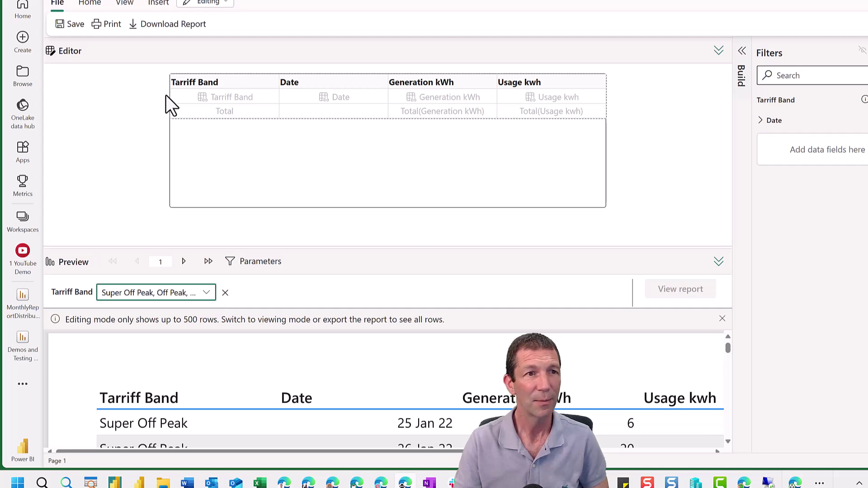
{"action": "left_click", "coordinate": [75, 25]}
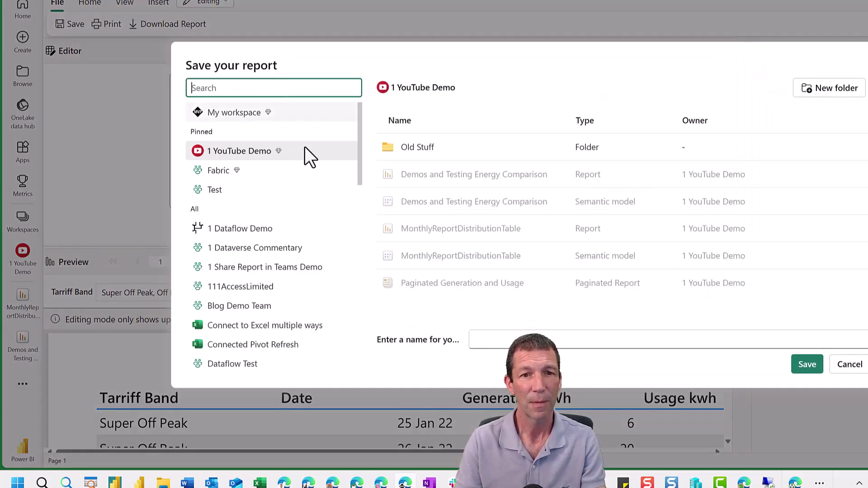
- Save the report as 'DemoYTPaginatedDynamic' in the 1 YouTube Demo workspace
{"action": "left_click", "coordinate": [498, 339]}
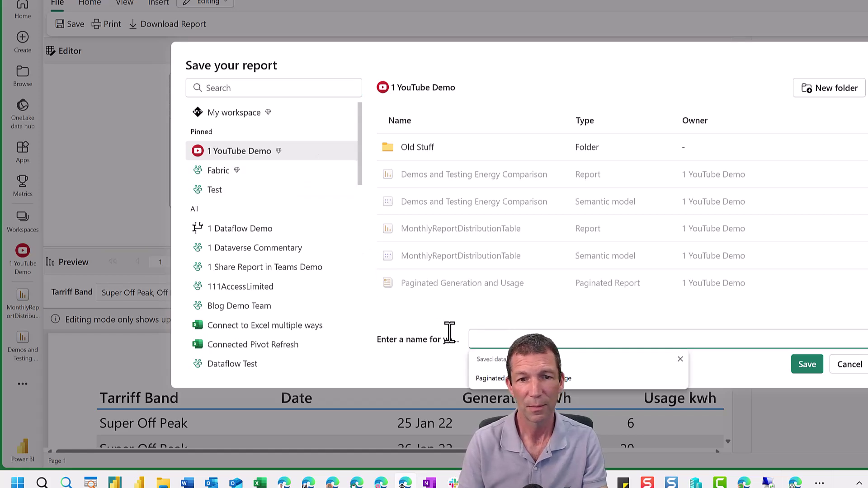
{"action": "type", "text": "DemoYT"}
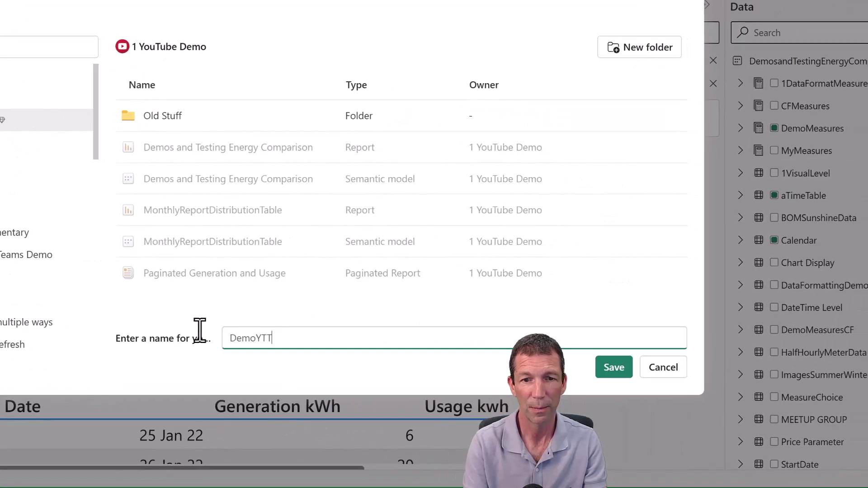
{"action": "type", "text": "PG"}
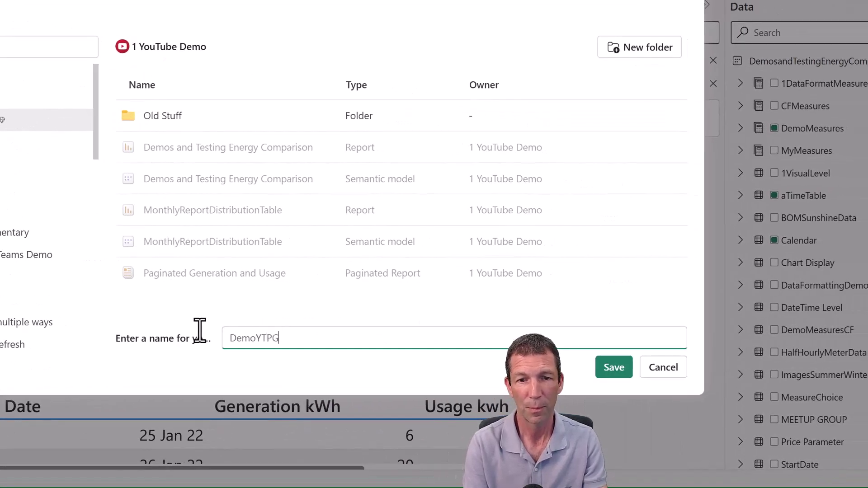
{"action": "key", "text": "BackSpace"}
{"action": "type", "text": "aginated"}
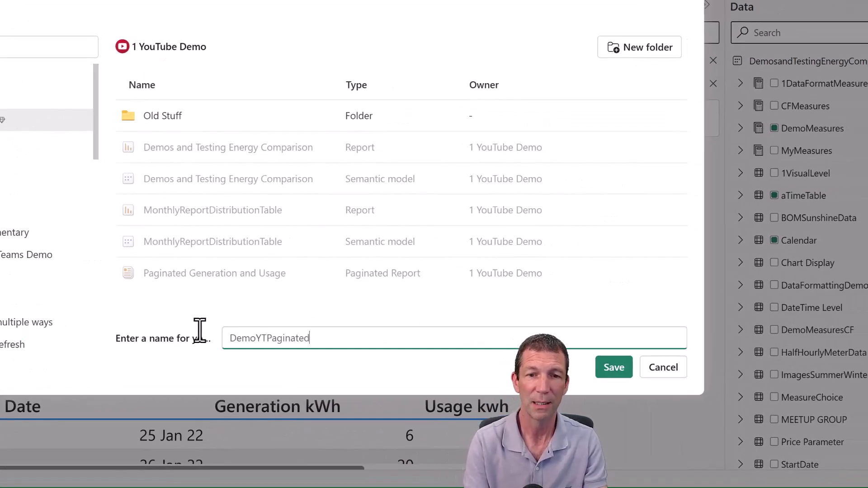
{"action": "type", "text": "Dynamic"}
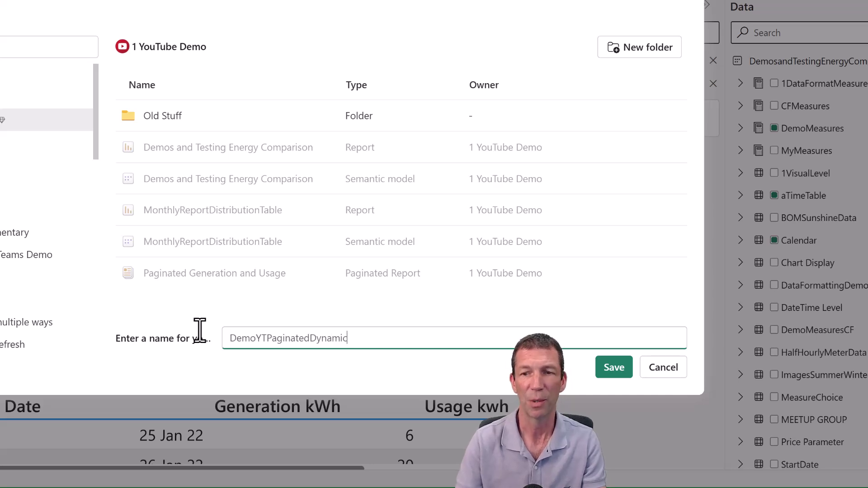
{"action": "left_click", "coordinate": [613, 368]}
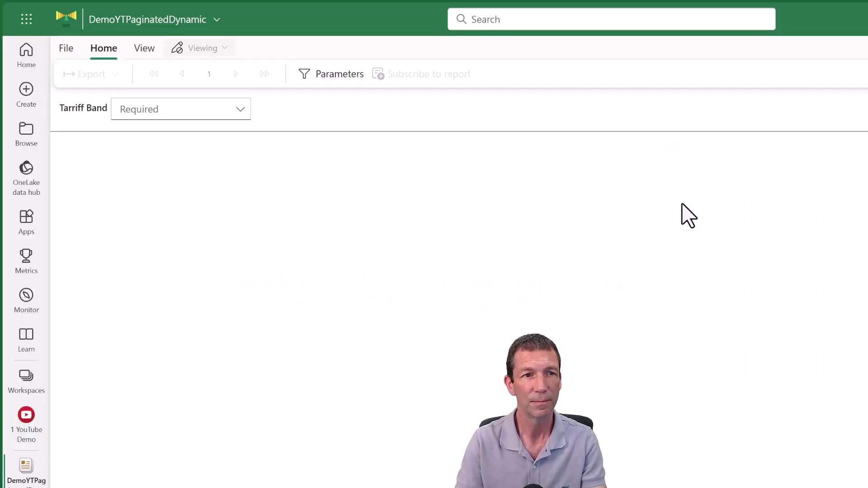
- Run the report with Tarriff Band set to Peak and open its Subscriptions panel
{"action": "left_click", "coordinate": [243, 110]}
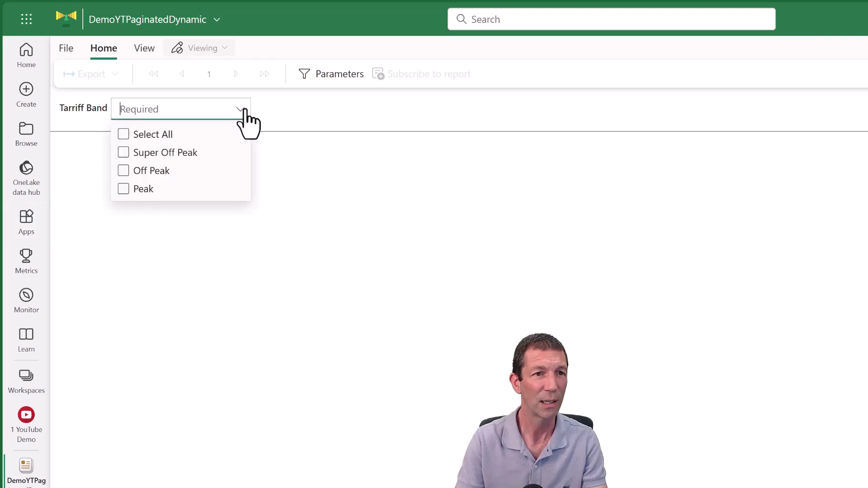
{"action": "left_click", "coordinate": [122, 194]}
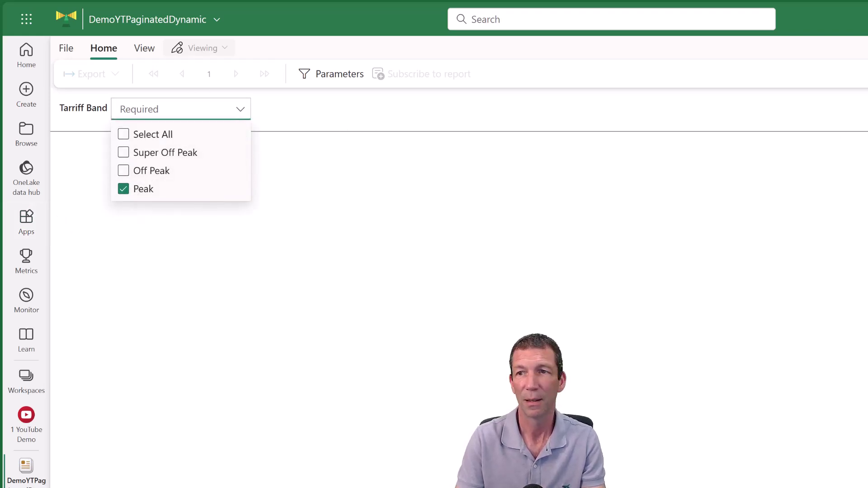
{"action": "key", "text": "Escape"}
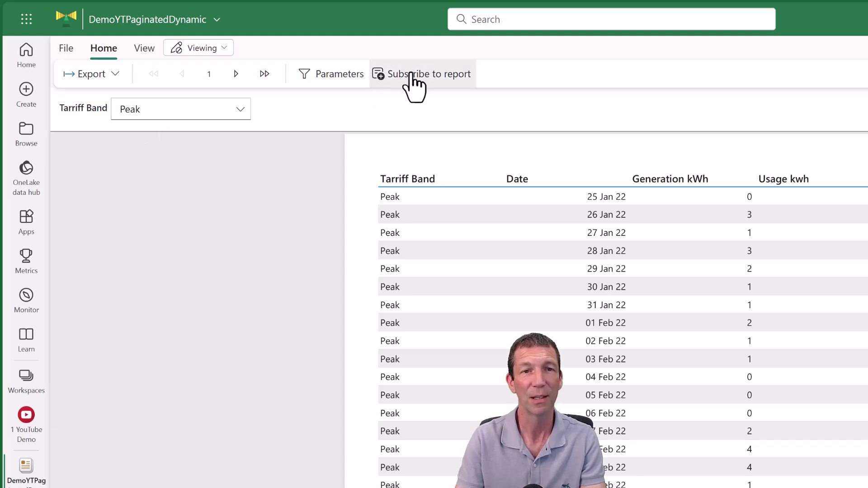
{"action": "left_click", "coordinate": [425, 74]}
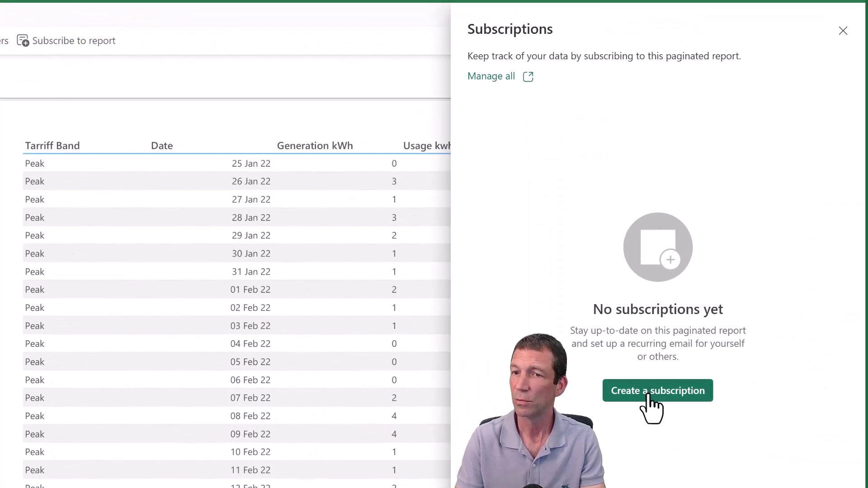
- Create a dynamic per-recipient subscription using MonthlyReportDistributionTable fields, excluding End Of Month
{"action": "left_click", "coordinate": [650, 393]}
{"action": "left_click", "coordinate": [604, 377]}
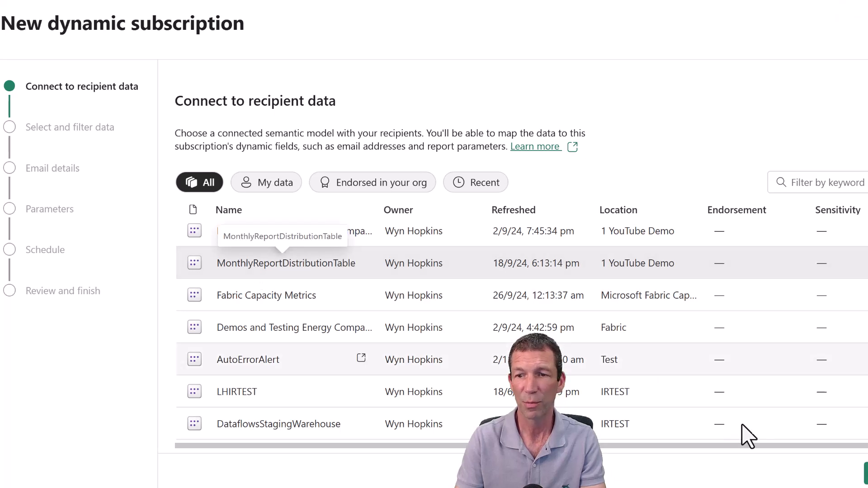
{"action": "left_click", "coordinate": [866, 474]}
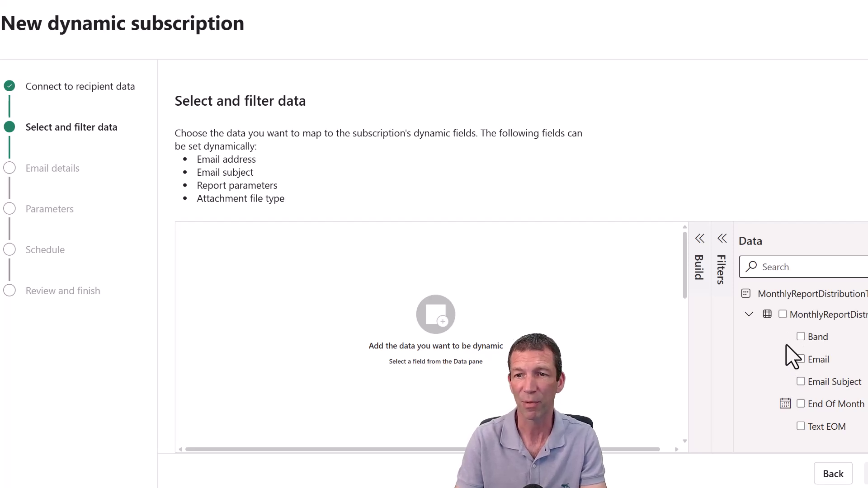
{"action": "left_click", "coordinate": [783, 315]}
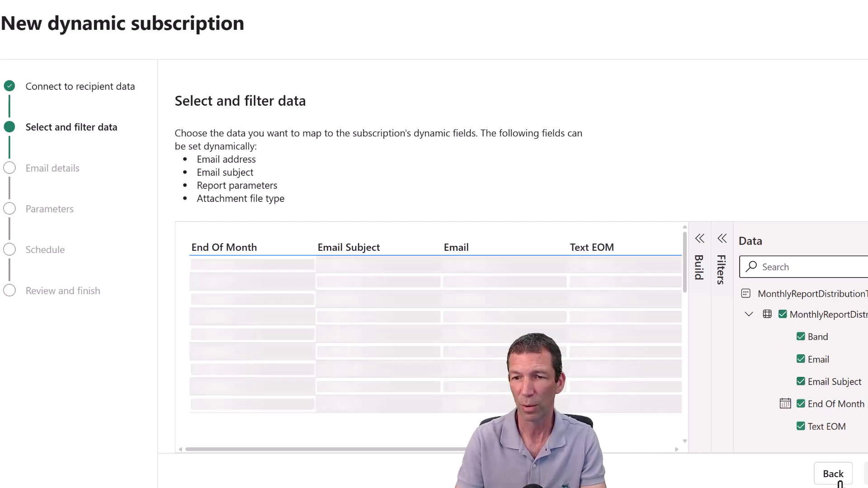
{"action": "left_click", "coordinate": [801, 404]}
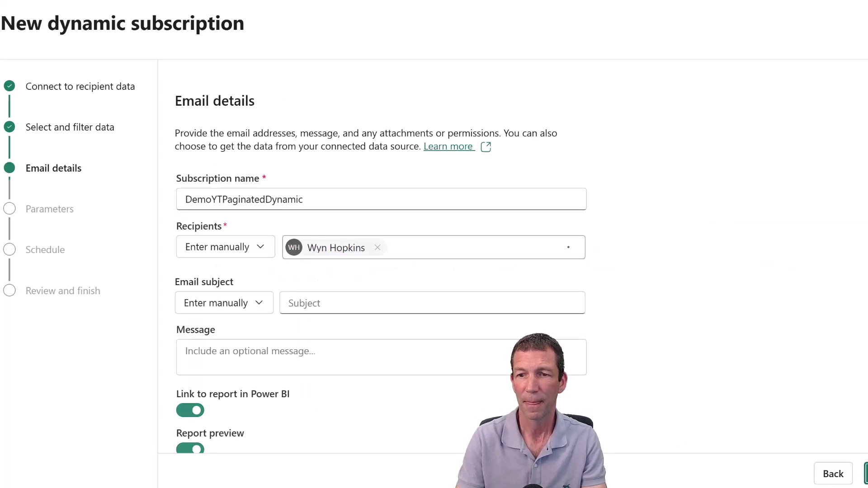
- Take recipients from the Email field and the subject from the Email Subject field
{"action": "left_click", "coordinate": [242, 253]}
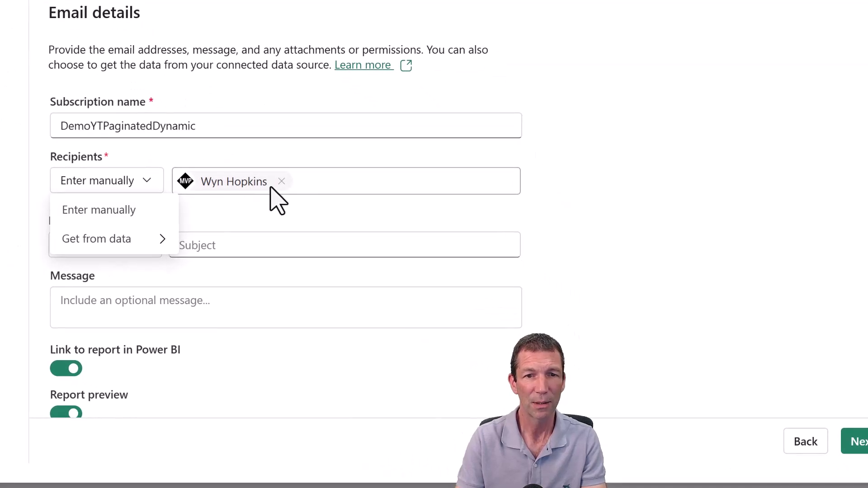
{"action": "left_click", "coordinate": [272, 188]}
{"action": "left_click", "coordinate": [281, 182]}
{"action": "left_click", "coordinate": [135, 187]}
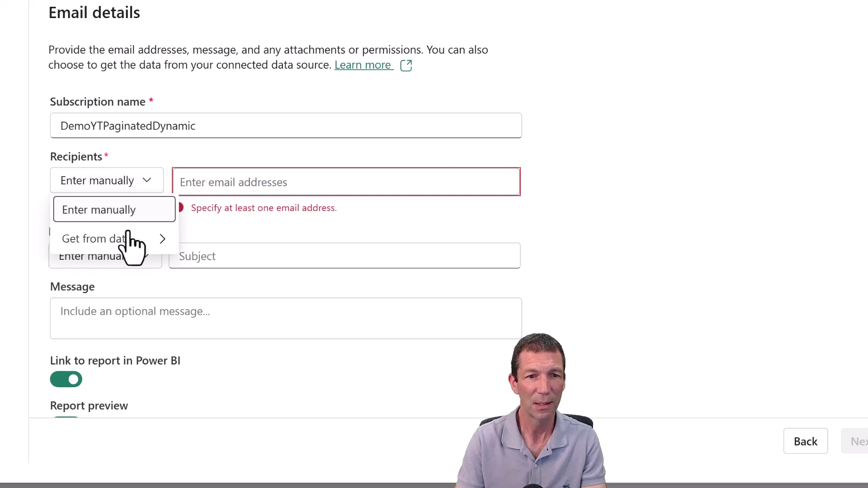
{"action": "mouse_move", "coordinate": [129, 244]}
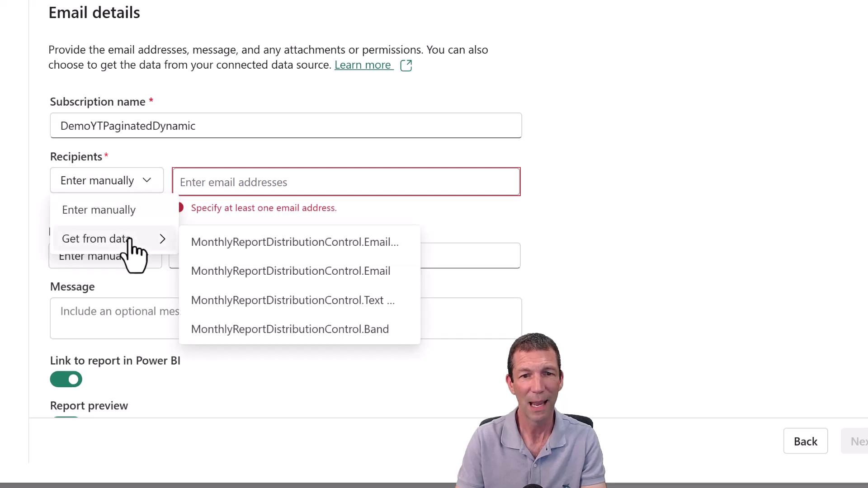
{"action": "left_click", "coordinate": [251, 269]}
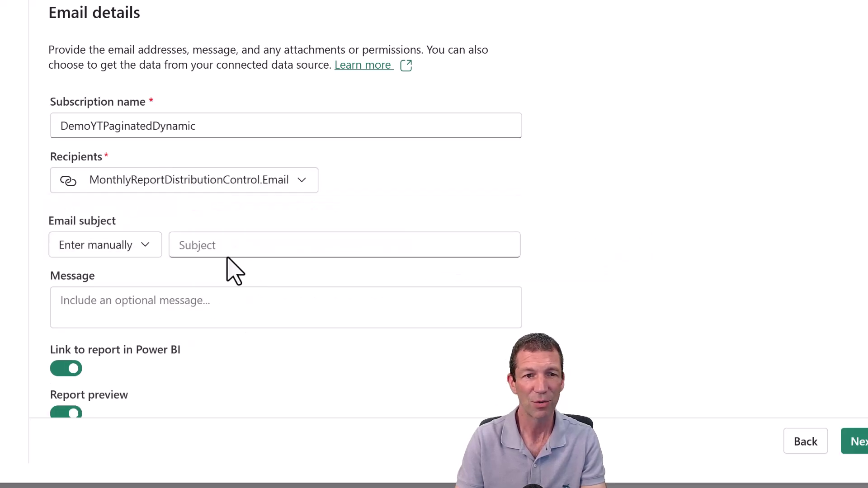
{"action": "left_click", "coordinate": [148, 250]}
{"action": "mouse_move", "coordinate": [131, 305]}
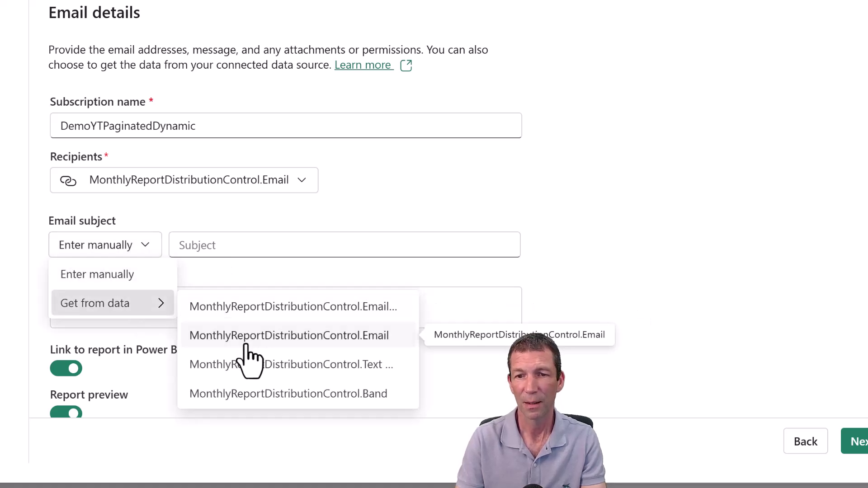
{"action": "left_click", "coordinate": [256, 314]}
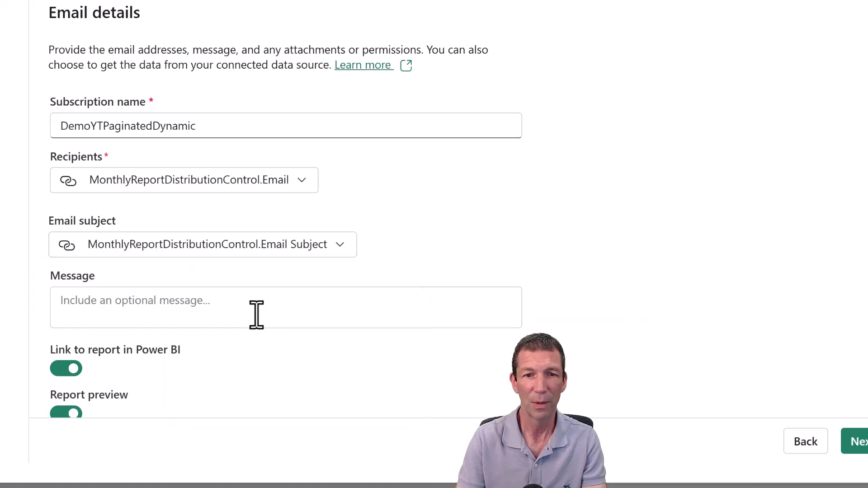
- Attach the full report as CSV and continue to the Parameters step
{"action": "scroll", "coordinate": [242, 312], "scroll_direction": "down", "scroll_amount": 3}
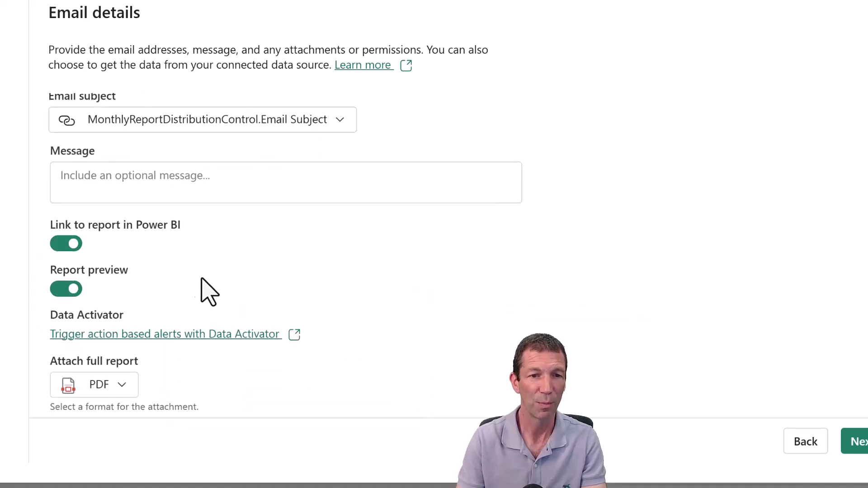
{"action": "left_click", "coordinate": [124, 384]}
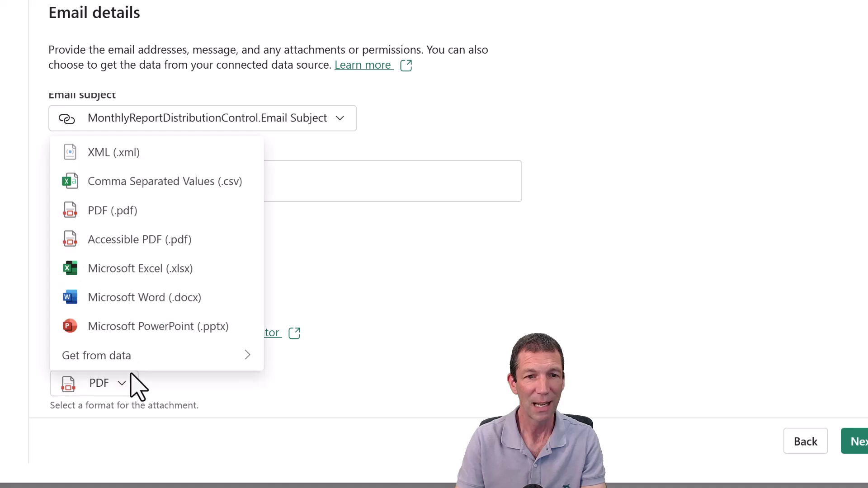
{"action": "left_click", "coordinate": [142, 193]}
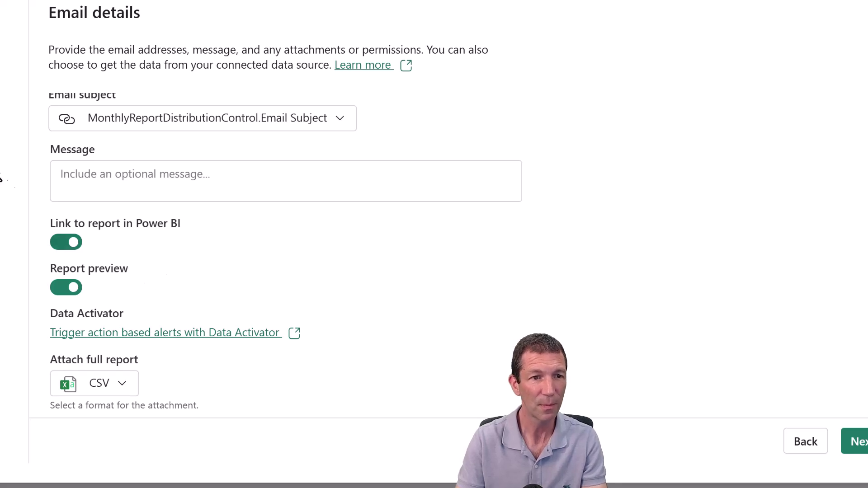
{"action": "left_click", "coordinate": [856, 442]}
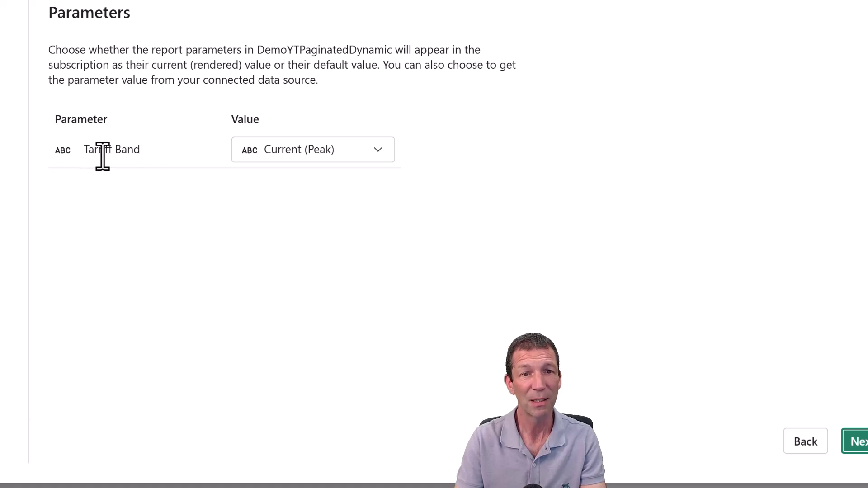
- Feed the Tariff Band parameter from the MonthlyReportDistributionControl.Band field
{"action": "left_click", "coordinate": [372, 152]}
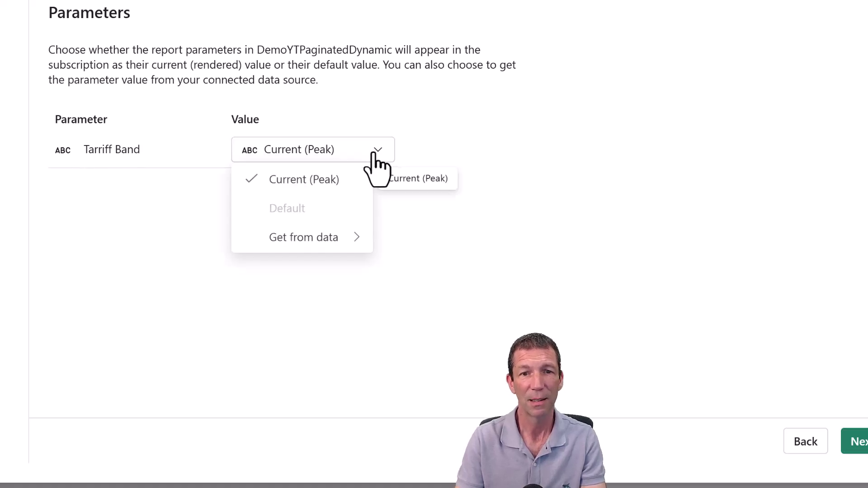
{"action": "mouse_move", "coordinate": [353, 237]}
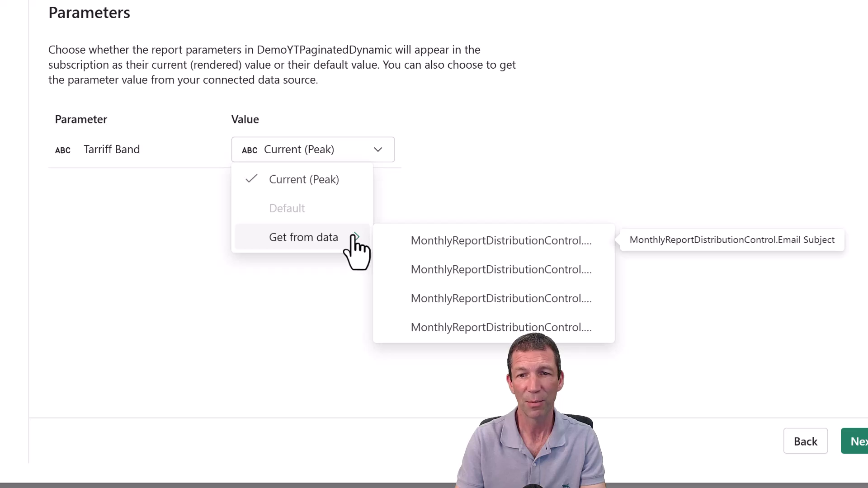
{"action": "left_click", "coordinate": [499, 327]}
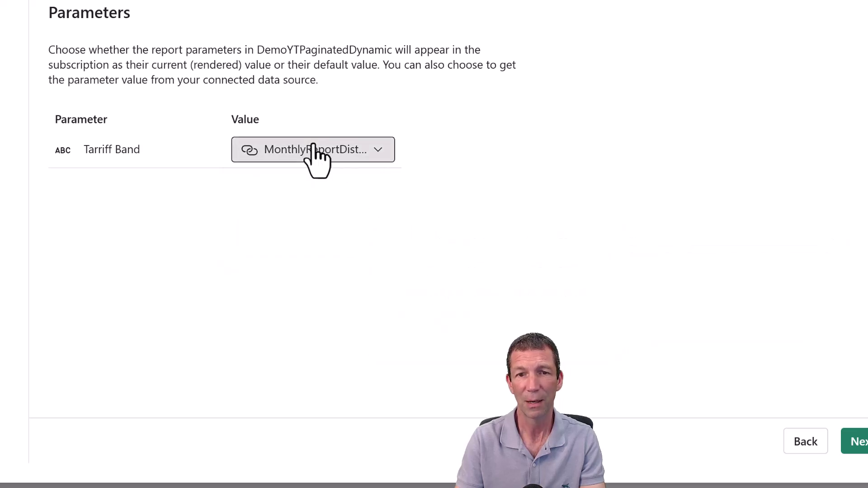
- Schedule the subscription monthly on day 6 at 4:45 PM, Perth (UTC+08:00) time
{"action": "left_click", "coordinate": [855, 446]}
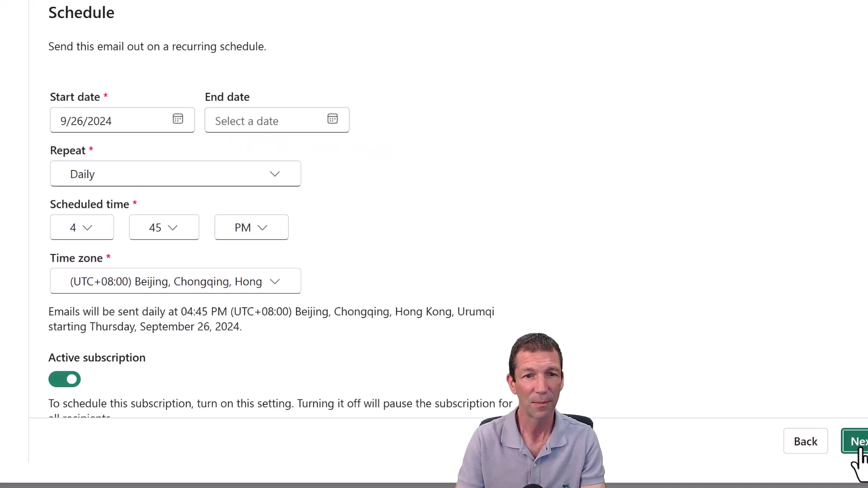
{"action": "left_click", "coordinate": [273, 178]}
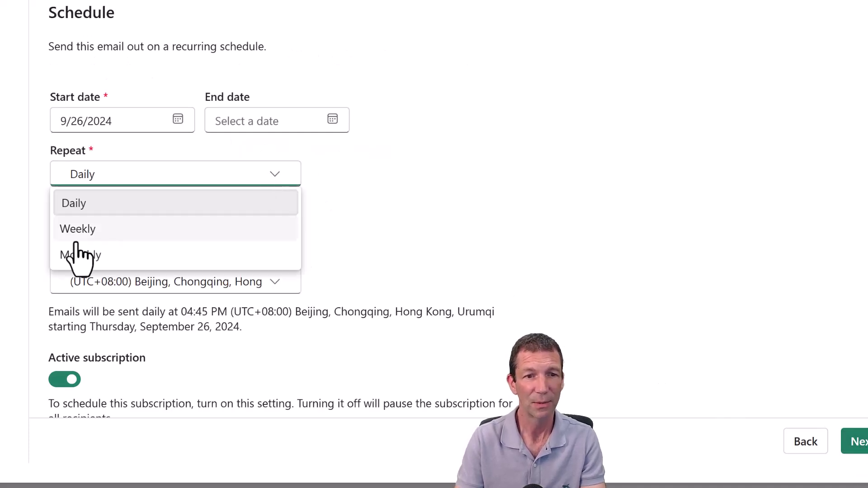
{"action": "left_click", "coordinate": [56, 255]}
{"action": "left_click", "coordinate": [65, 238]}
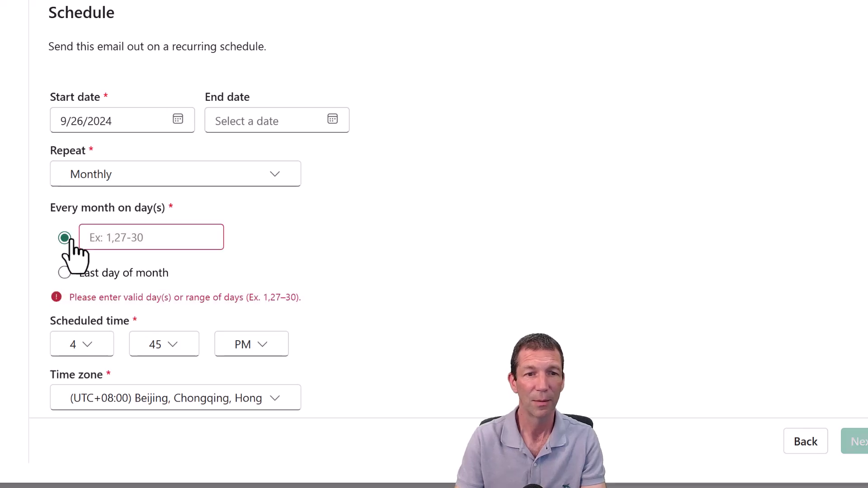
{"action": "left_click", "coordinate": [134, 244]}
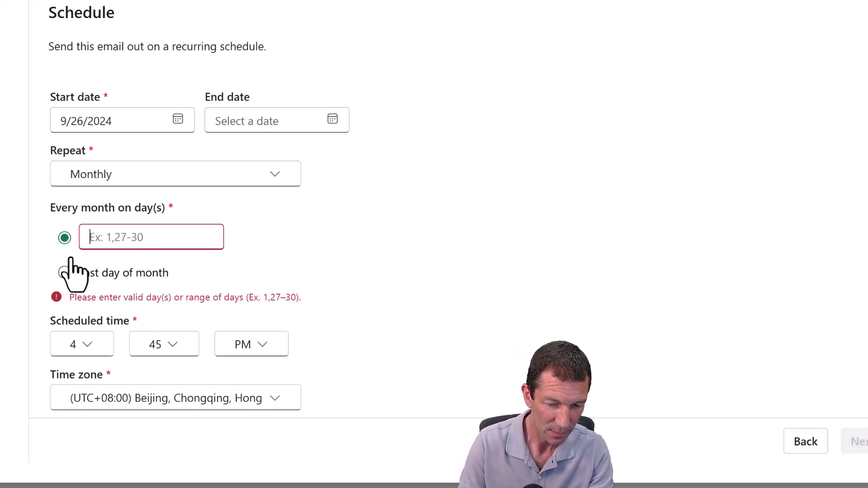
{"action": "type", "text": "6"}
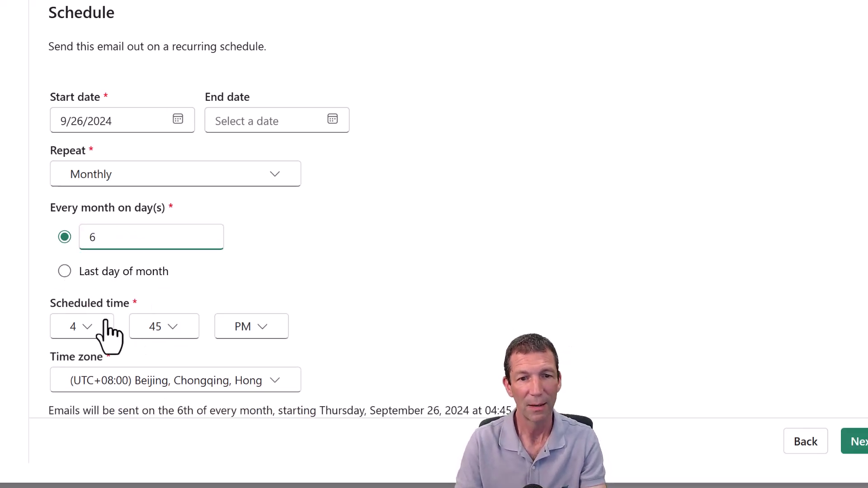
{"action": "left_click", "coordinate": [172, 326]}
{"action": "left_click", "coordinate": [172, 327]}
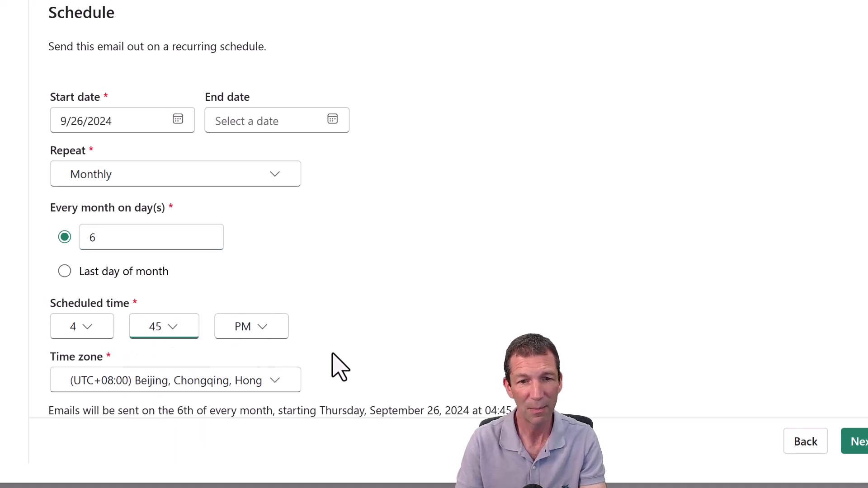
{"action": "scroll", "coordinate": [337, 364], "scroll_direction": "down", "scroll_amount": 2}
{"action": "left_click", "coordinate": [274, 285]}
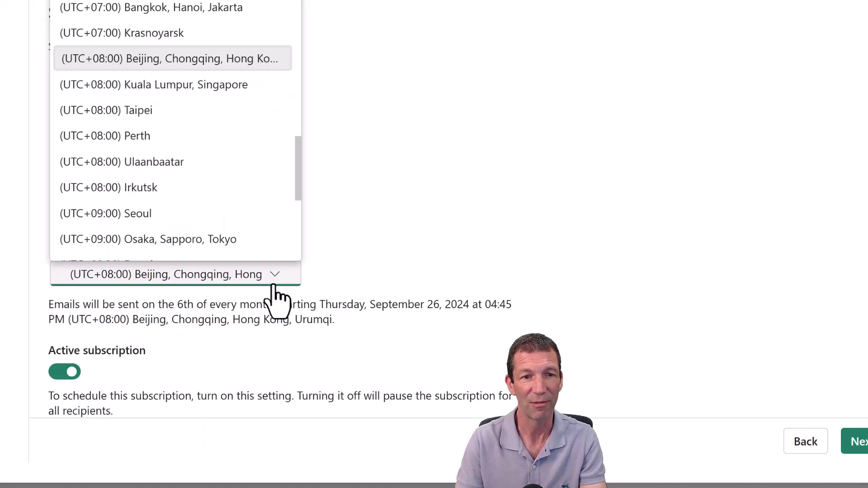
{"action": "left_click", "coordinate": [146, 135]}
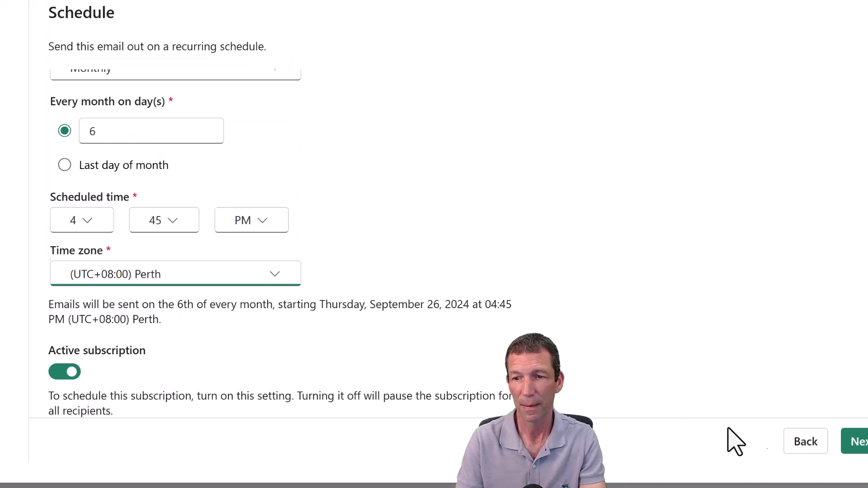
- Save the DemoYTPaginatedDynamic subscription, then send its per-recipient emails immediately with Send now
{"action": "left_click", "coordinate": [855, 444]}
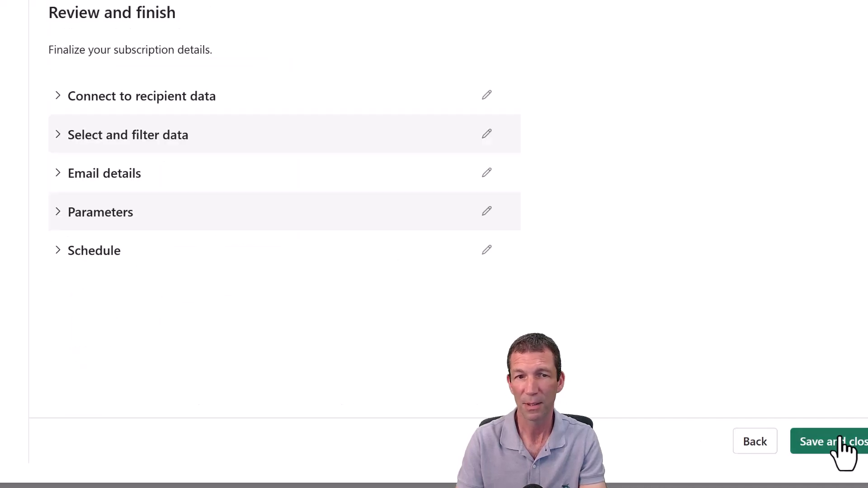
{"action": "left_click", "coordinate": [844, 445]}
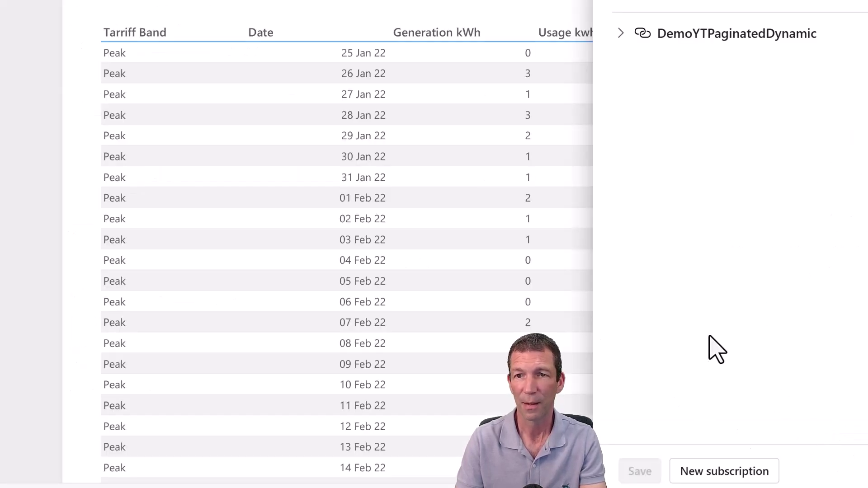
{"action": "left_click", "coordinate": [621, 31]}
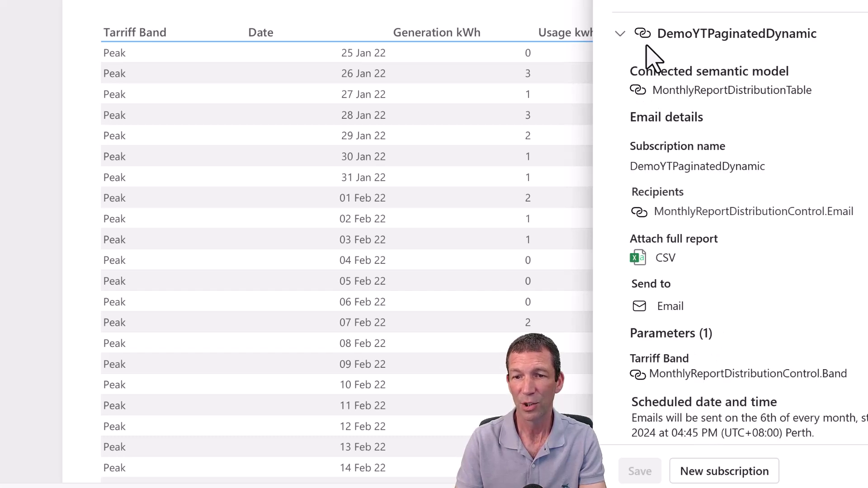
{"action": "scroll", "coordinate": [670, 220], "scroll_direction": "down", "scroll_amount": 3}
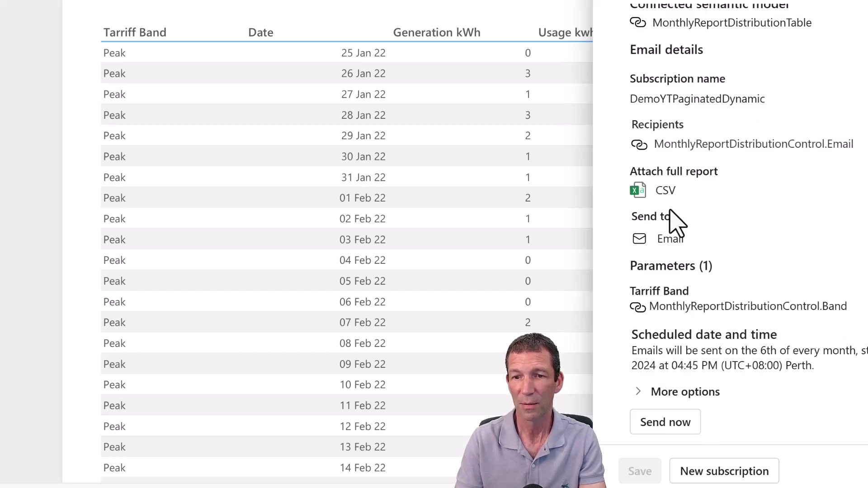
{"action": "left_click", "coordinate": [678, 423]}
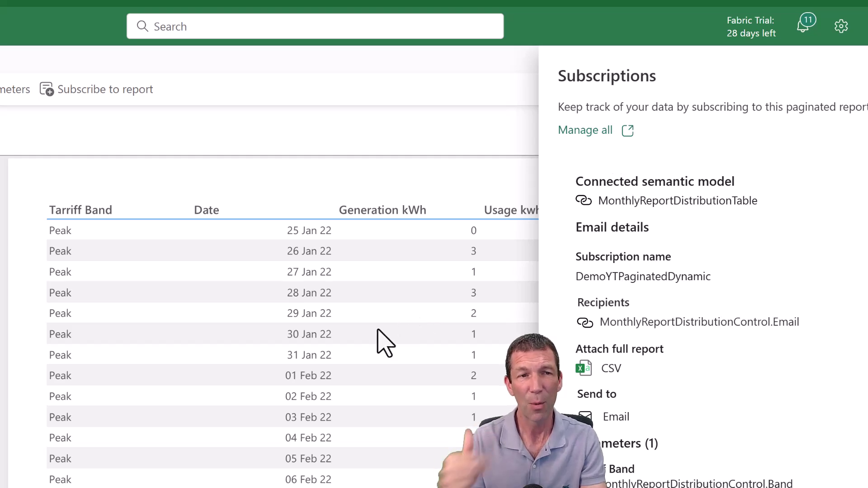
- Close the subscription details and open the MonthlyReportDistributionTable refresh schedule in 1 YouTube Demo
{"action": "left_click", "coordinate": [0, 422]}
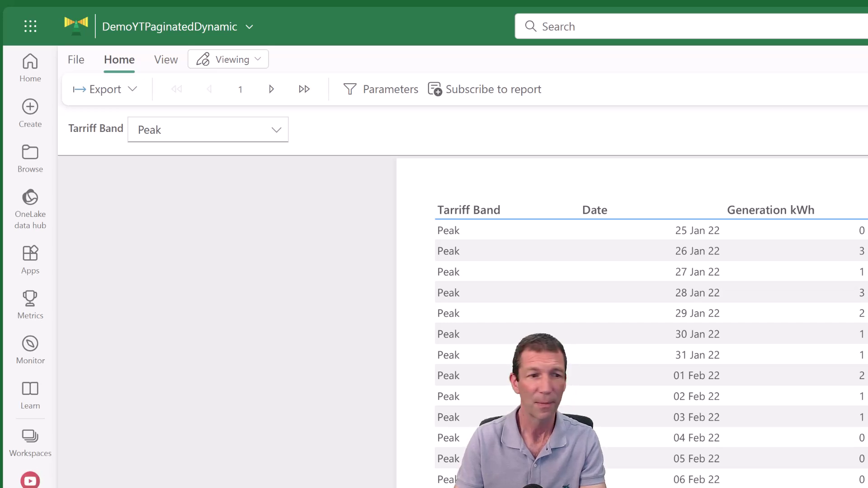
{"action": "left_click", "coordinate": [33, 482]}
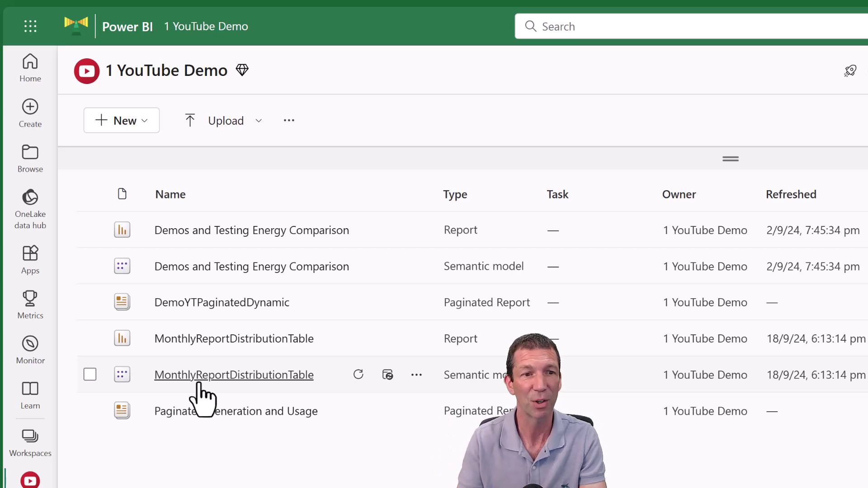
{"action": "left_click", "coordinate": [388, 374]}
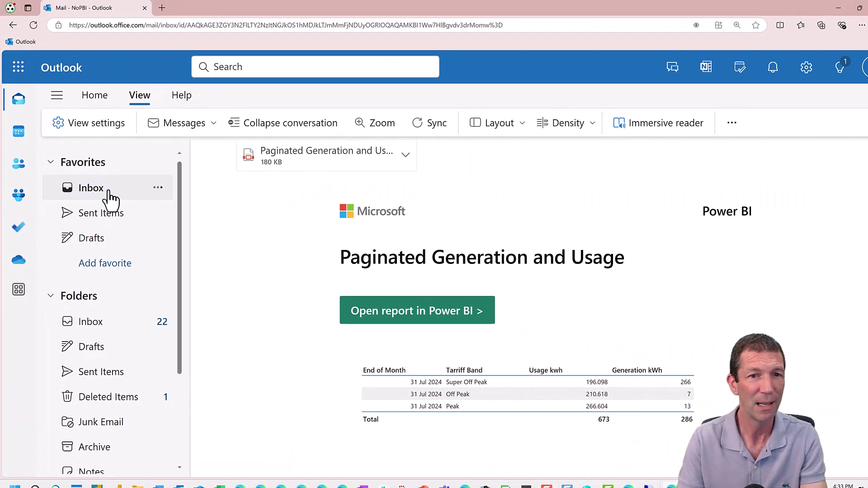
- Open the top Microsoft Power BI email in the Inbox and read through its body
{"action": "left_click", "coordinate": [109, 194]}
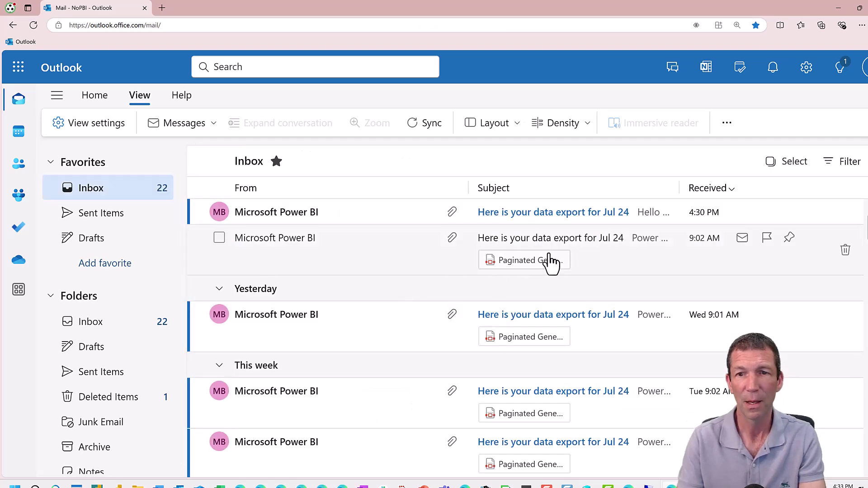
{"action": "left_click", "coordinate": [281, 219]}
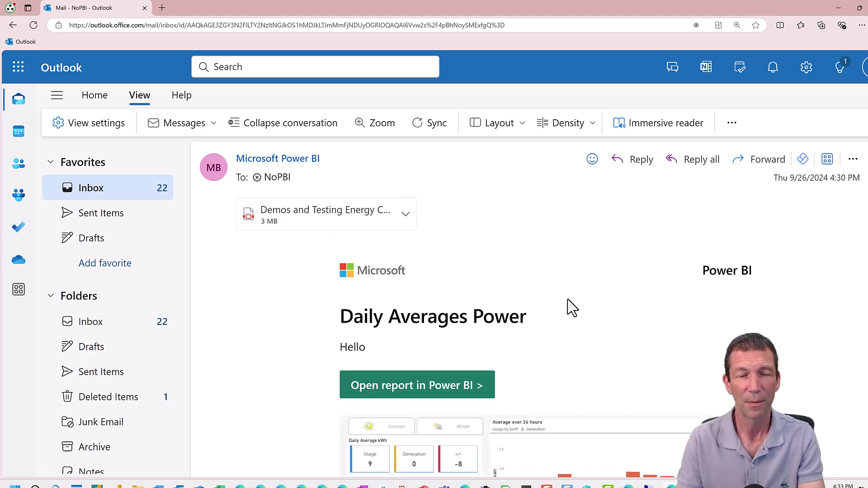
{"action": "scroll", "coordinate": [591, 286], "scroll_direction": "down", "scroll_amount": 2}
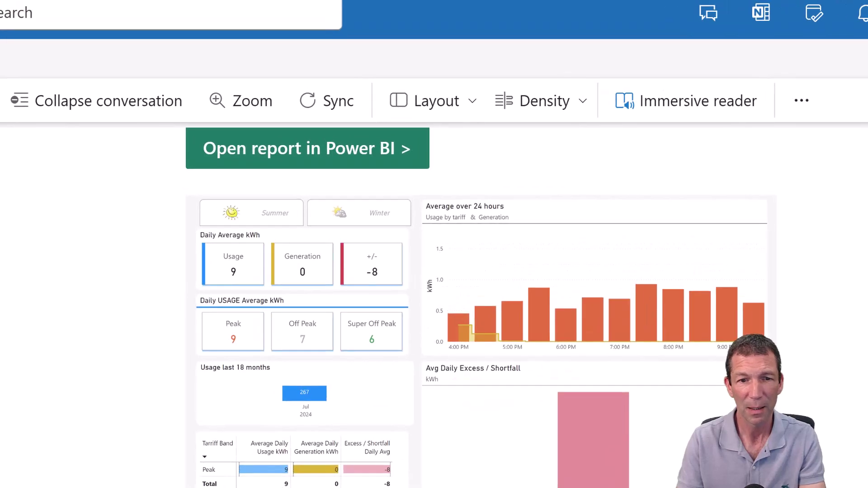
{"action": "scroll", "coordinate": [240, 480], "scroll_direction": "down", "scroll_amount": 3}
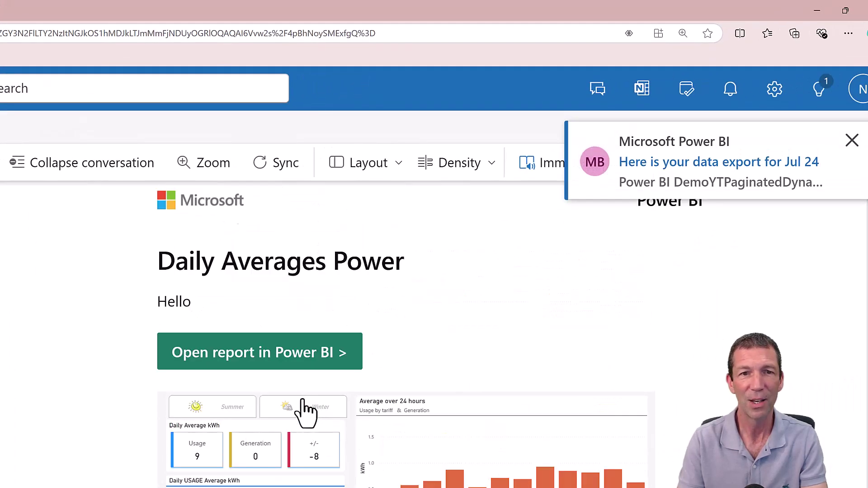
{"action": "scroll", "coordinate": [305, 410], "scroll_direction": "up", "scroll_amount": 6}
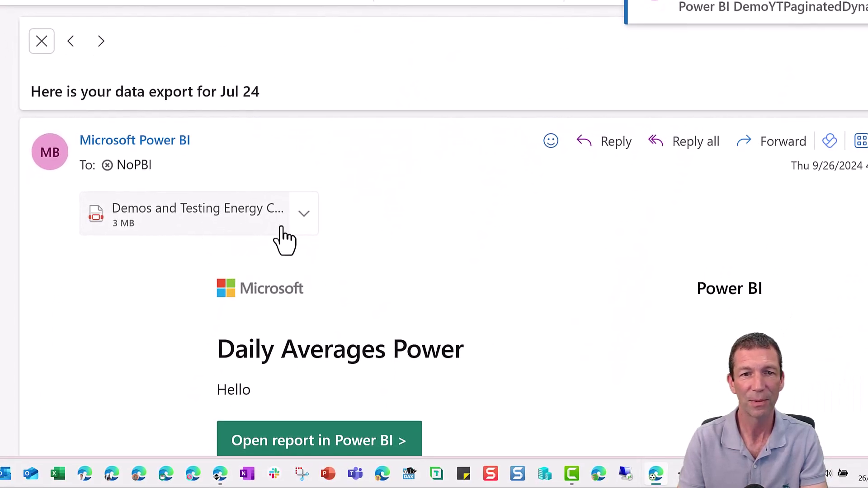
- Preview the attached energy comparison PDF, page through its report pages, then close it
{"action": "left_click", "coordinate": [215, 232]}
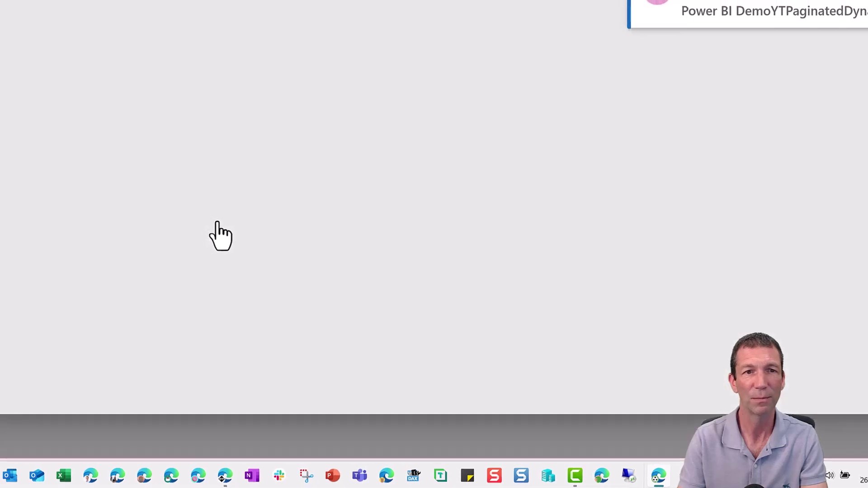
{"action": "scroll", "coordinate": [457, 283], "scroll_direction": "down", "scroll_amount": 10}
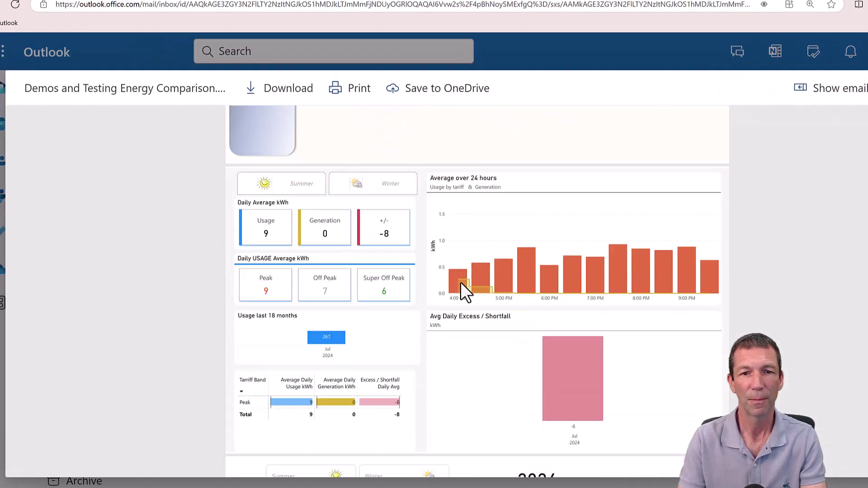
{"action": "scroll", "coordinate": [460, 284], "scroll_direction": "down", "scroll_amount": 10}
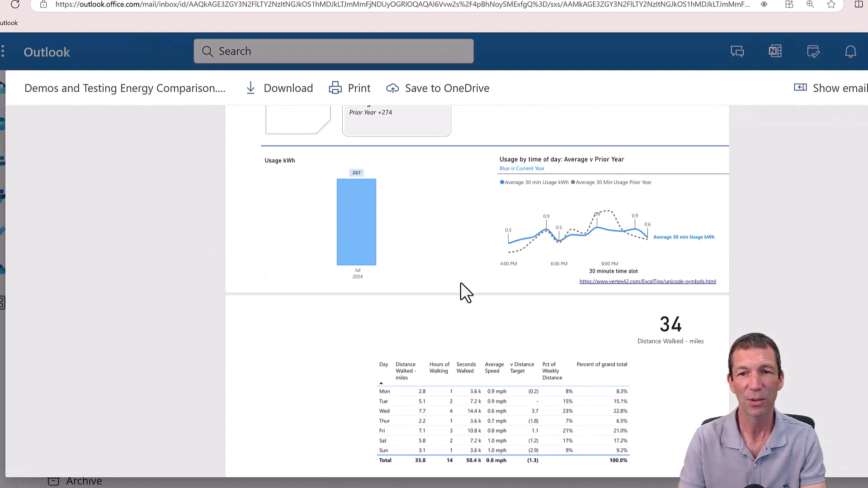
{"action": "scroll", "coordinate": [462, 296], "scroll_direction": "down", "scroll_amount": 10}
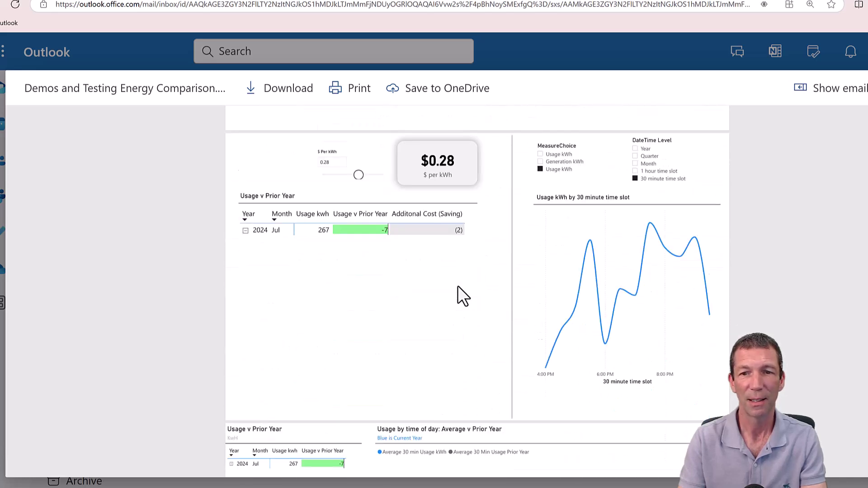
{"action": "scroll", "coordinate": [458, 285], "scroll_direction": "down", "scroll_amount": 3}
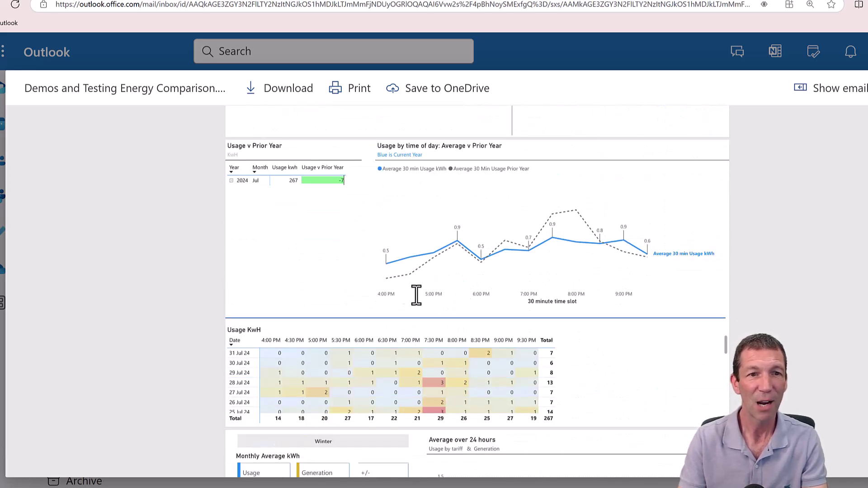
{"action": "scroll", "coordinate": [270, 194], "scroll_direction": "up", "scroll_amount": 3, "text": "ctrl"}
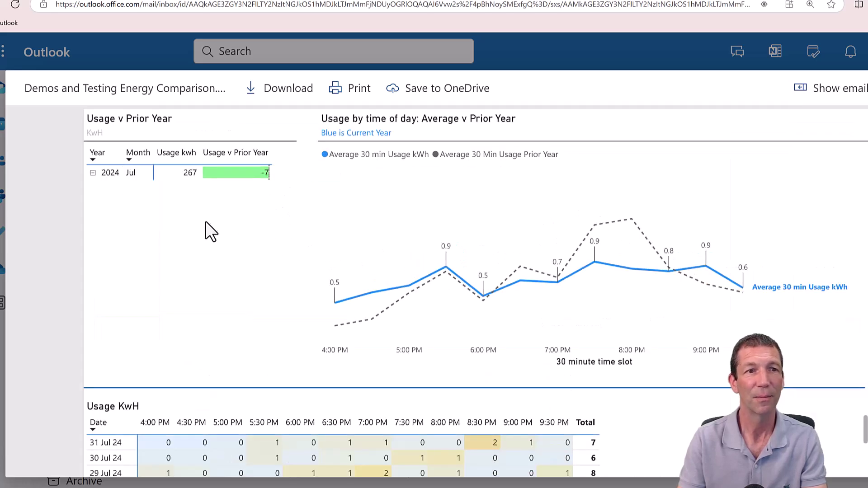
{"action": "scroll", "coordinate": [264, 265], "scroll_direction": "down", "scroll_amount": 5}
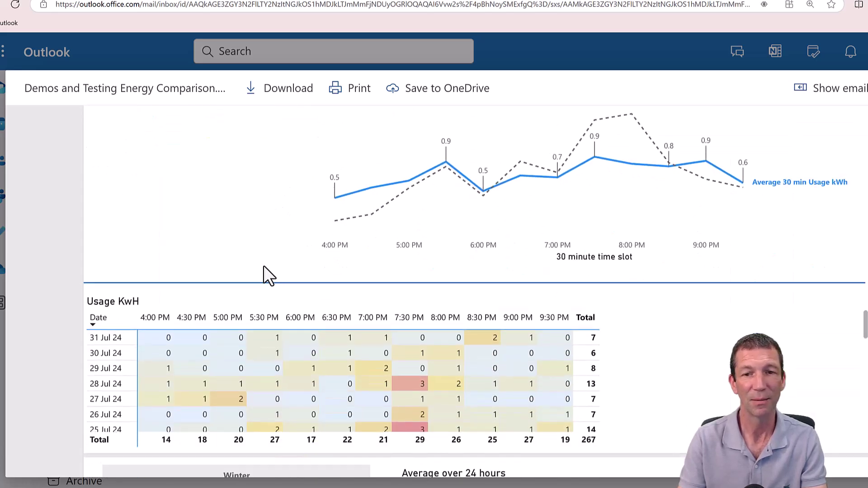
{"action": "scroll", "coordinate": [264, 265], "scroll_direction": "down", "scroll_amount": 2, "text": "ctrl"}
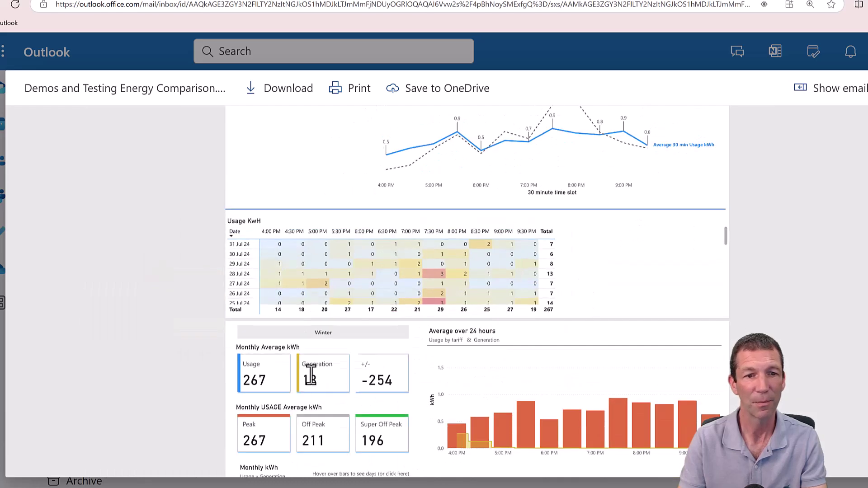
{"action": "scroll", "coordinate": [311, 377], "scroll_direction": "down", "scroll_amount": 2}
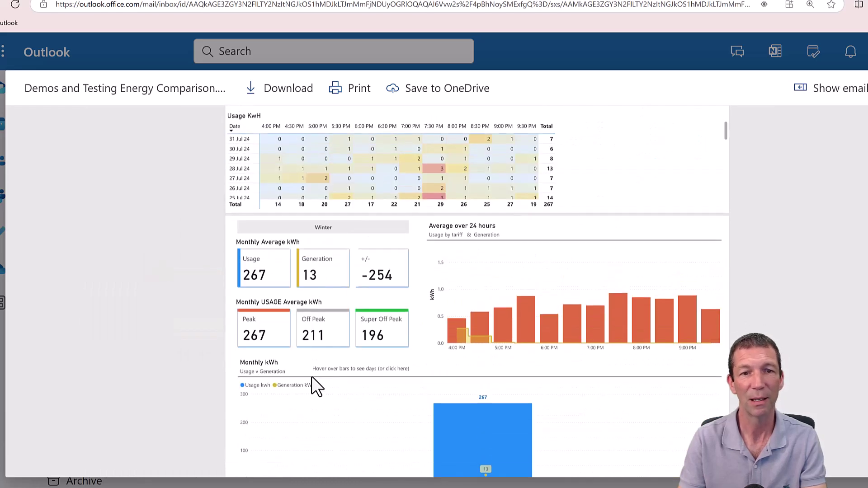
{"action": "scroll", "coordinate": [312, 377], "scroll_direction": "down", "scroll_amount": 1}
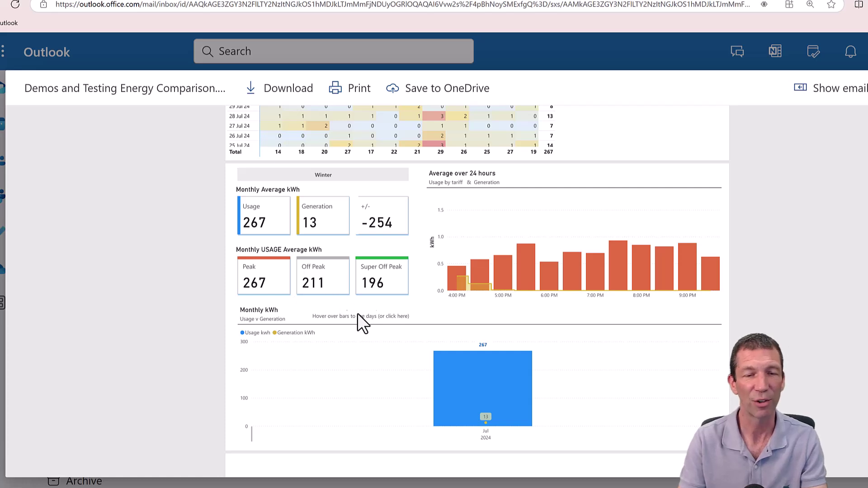
{"action": "scroll", "coordinate": [375, 328], "scroll_direction": "up", "scroll_amount": 5}
{"action": "scroll", "coordinate": [368, 339], "scroll_direction": "up", "scroll_amount": 10}
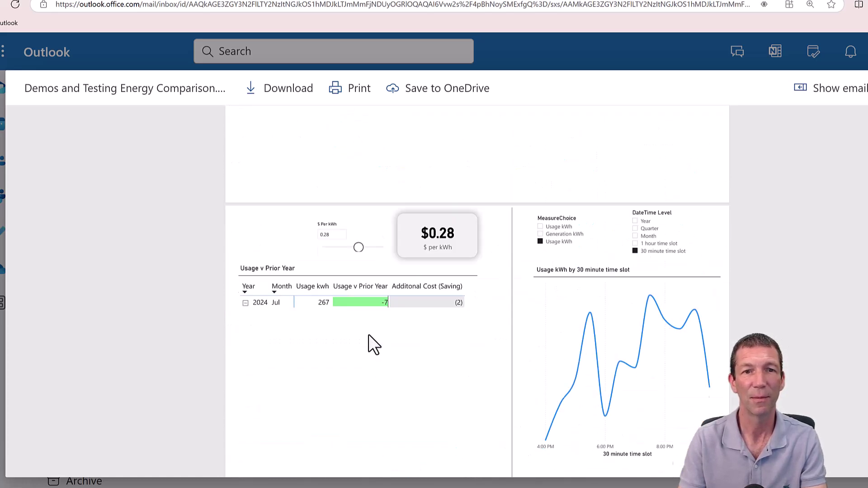
{"action": "scroll", "coordinate": [385, 272], "scroll_direction": "down", "scroll_amount": 10}
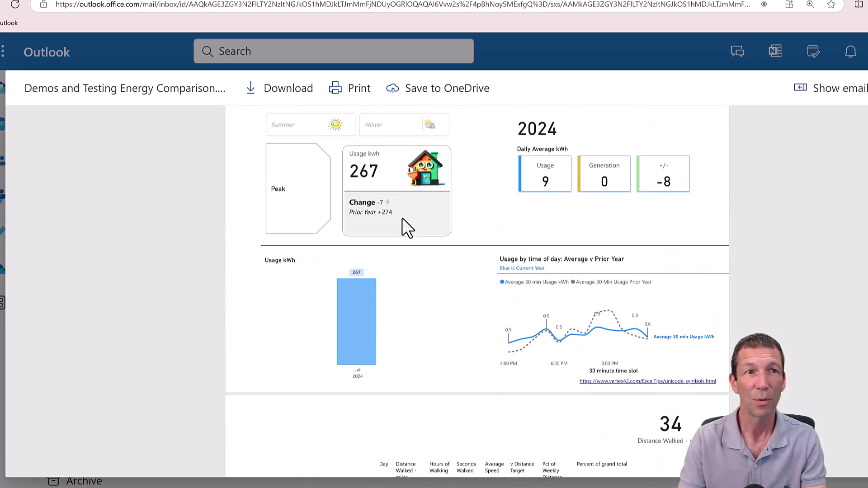
{"action": "scroll", "coordinate": [403, 218], "scroll_direction": "up", "scroll_amount": 3}
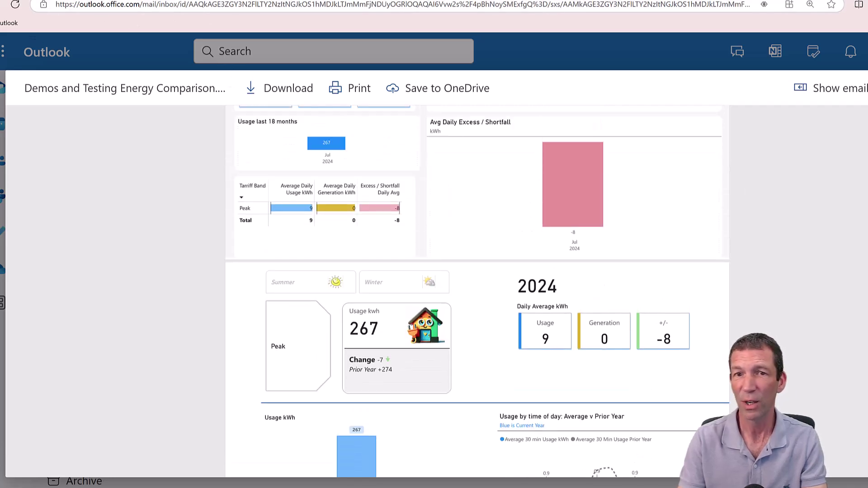
{"action": "left_click", "coordinate": [797, 199]}
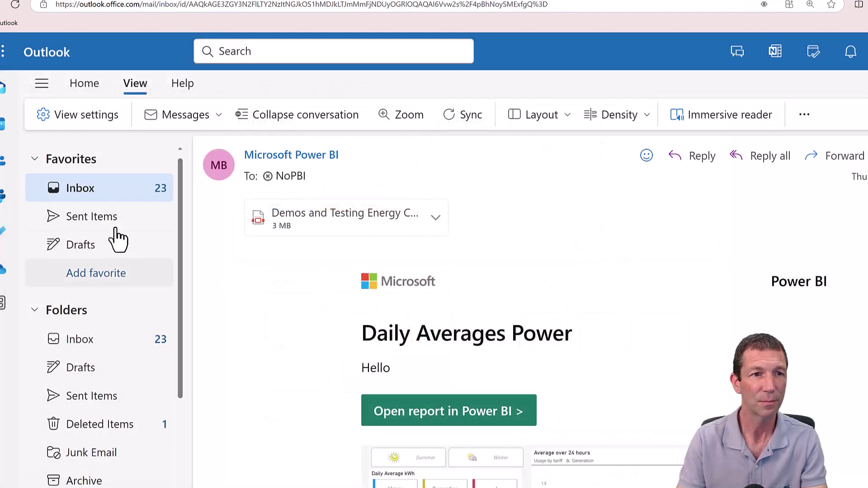
- Open the newest DemoYTPaginatedDynamic export email from the Inbox and review its Peak-only usage table
{"action": "left_click", "coordinate": [104, 195]}
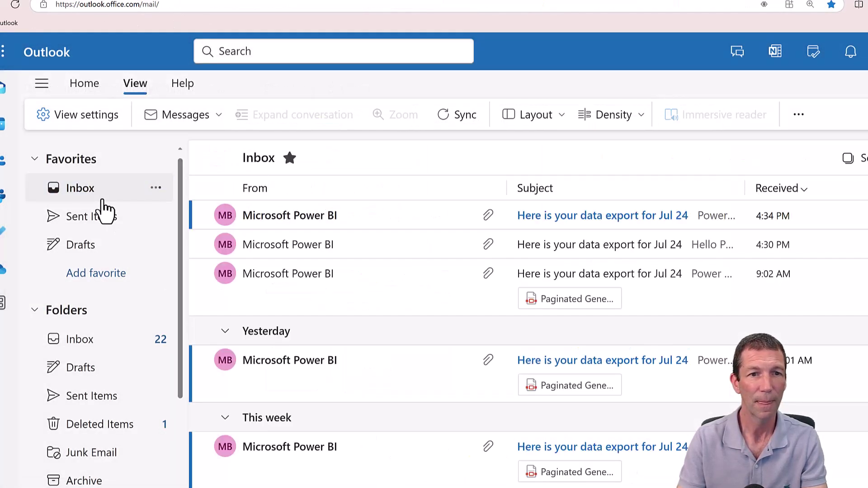
{"action": "left_click", "coordinate": [283, 216]}
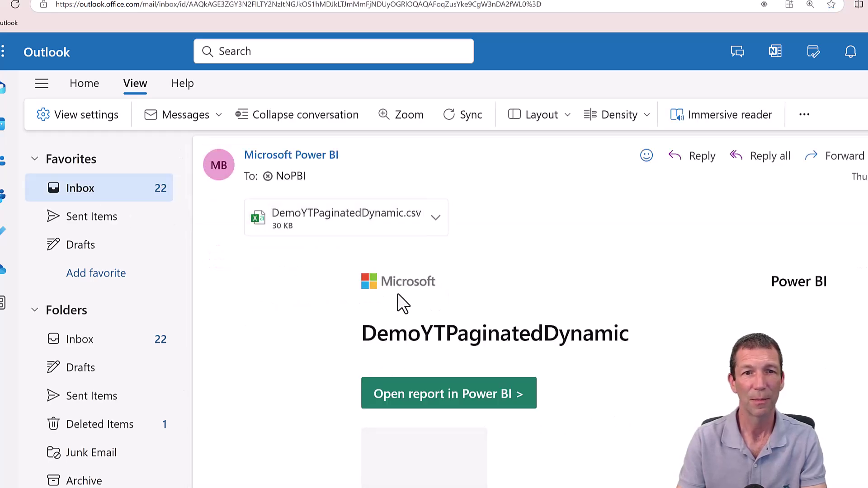
{"action": "scroll", "coordinate": [396, 294], "scroll_direction": "down", "scroll_amount": 5}
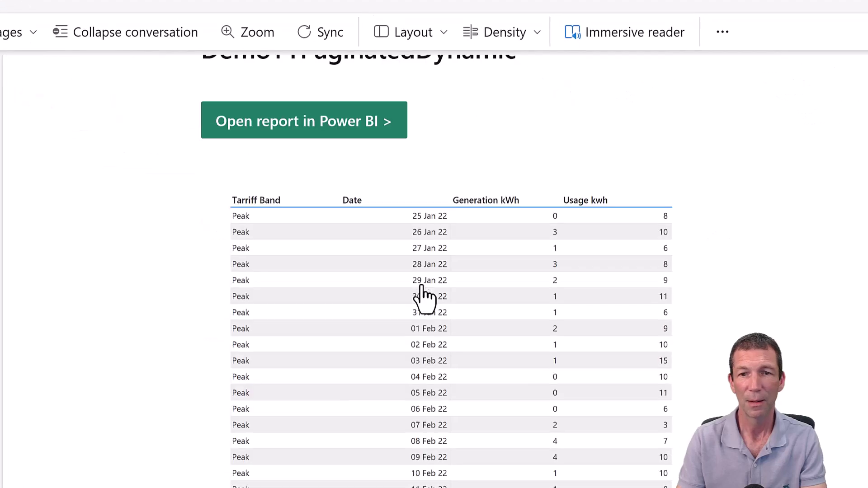
{"action": "scroll", "coordinate": [441, 351], "scroll_direction": "down", "scroll_amount": 4}
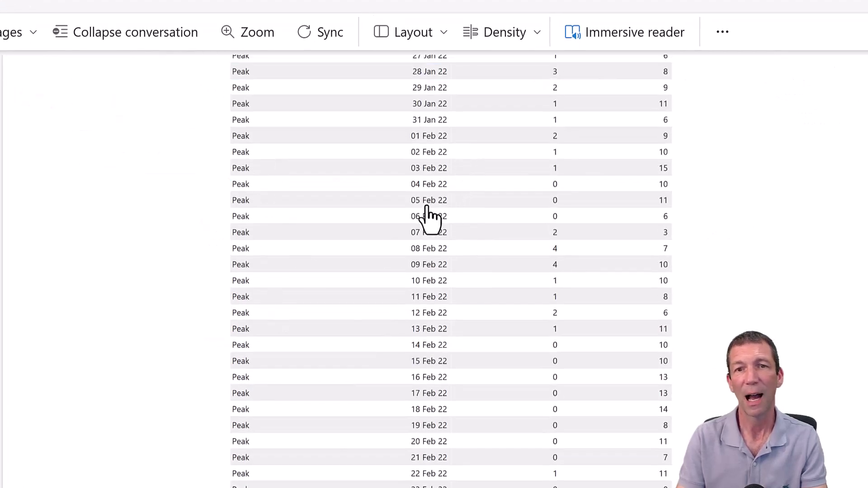
{"action": "scroll", "coordinate": [424, 219], "scroll_direction": "up", "scroll_amount": 5}
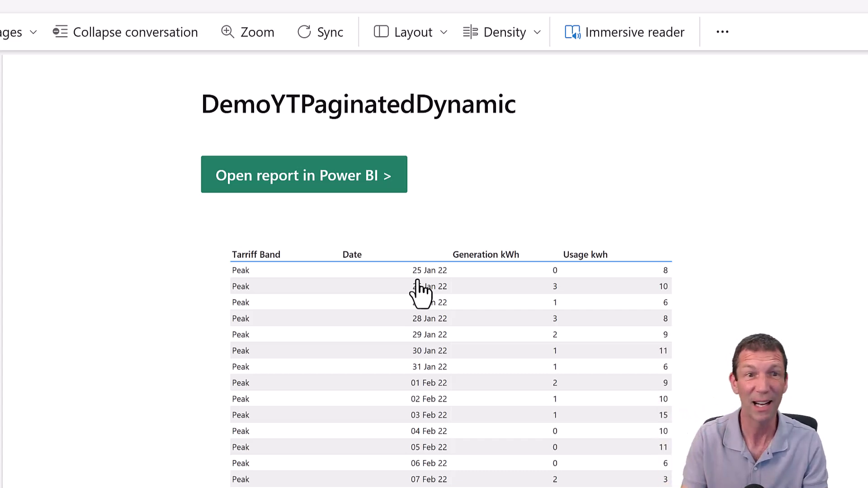
{"action": "scroll", "coordinate": [560, 352], "scroll_direction": "up", "scroll_amount": 6}
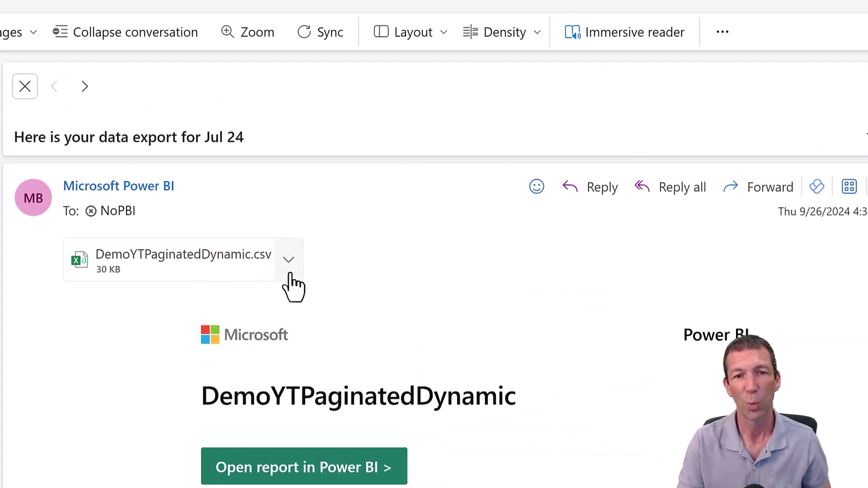
{"action": "scroll", "coordinate": [378, 371], "scroll_direction": "down", "scroll_amount": 8}
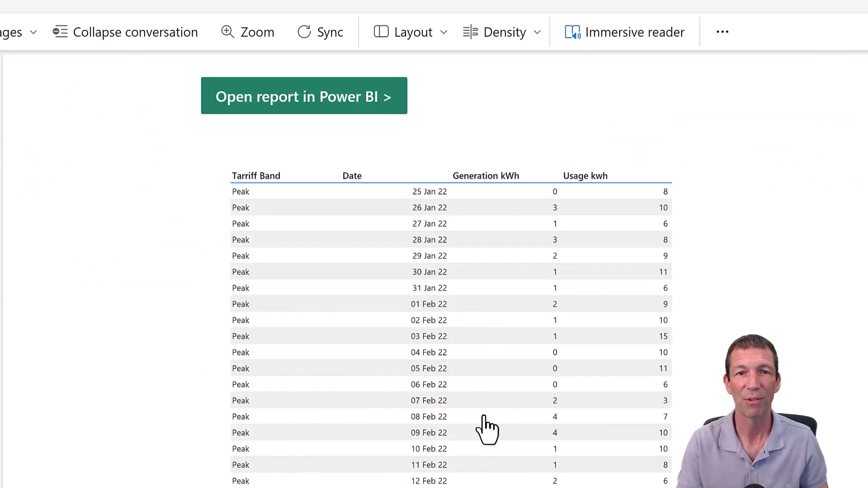